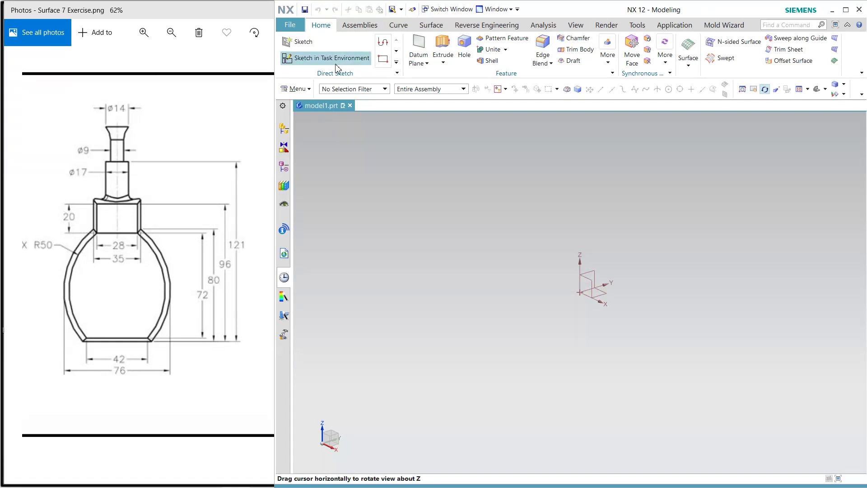
# - Start a sketch on the YZ plane and draw a bottom and a top horizontal line
pyautogui.click(332, 57)
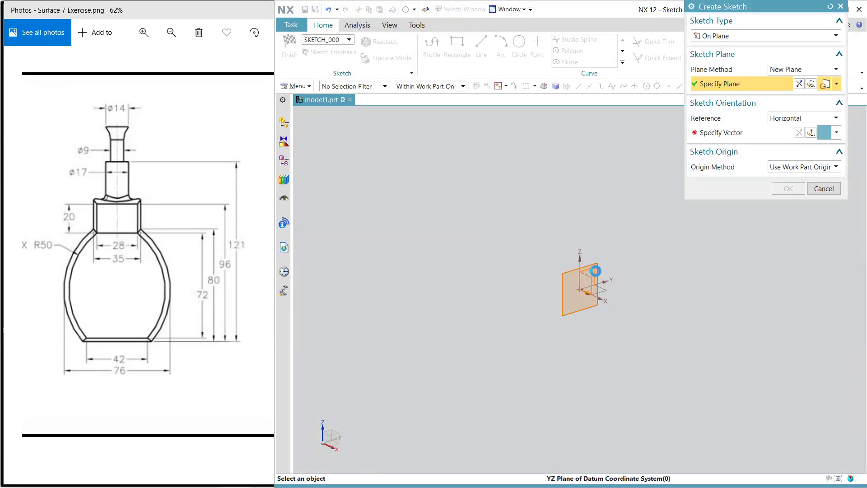
pyautogui.click(597, 274)
pyautogui.middleClick(644, 269)
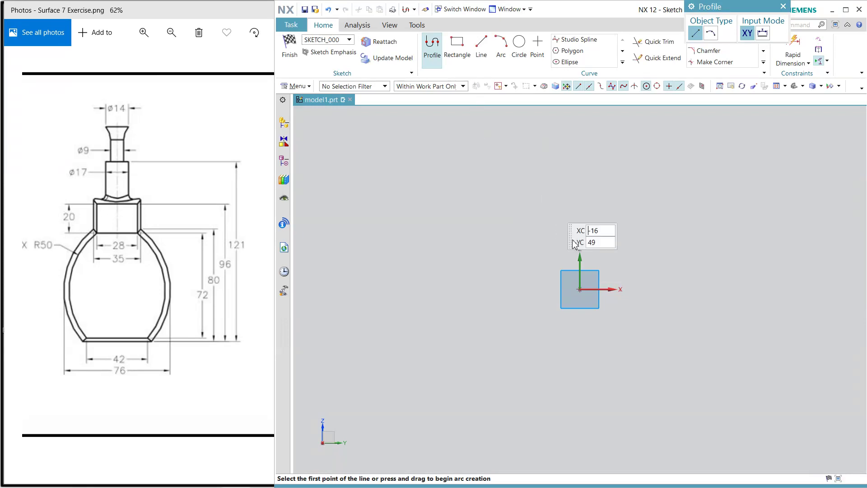
pyautogui.click(536, 336)
pyautogui.click(656, 336)
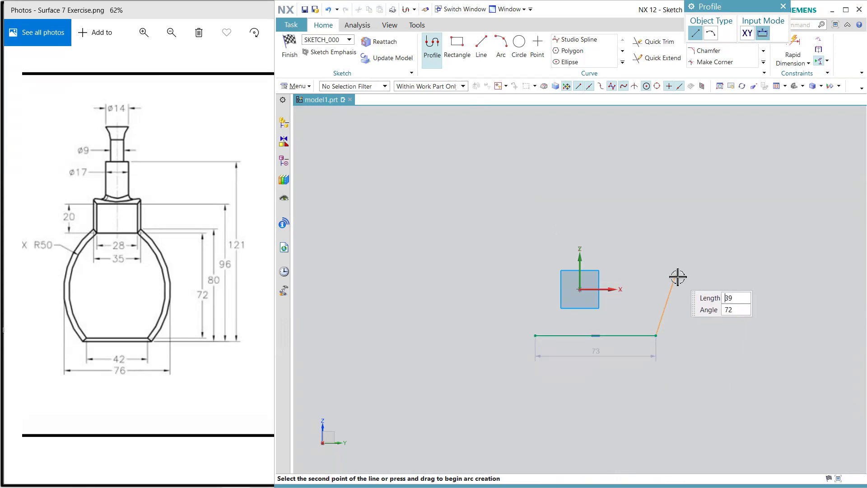
pyautogui.middleClick(677, 277)
pyautogui.click(520, 149)
pyautogui.click(624, 149)
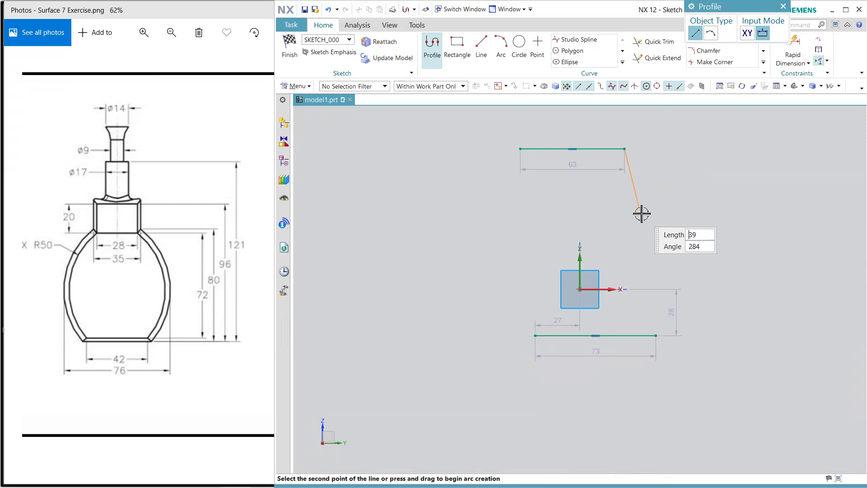
pyautogui.middleClick(641, 213)
pyautogui.middleClick(638, 213)
# - Put the bottom line's midpoint on the origin and centre the top line on the vertical axis
pyautogui.click(595, 335)
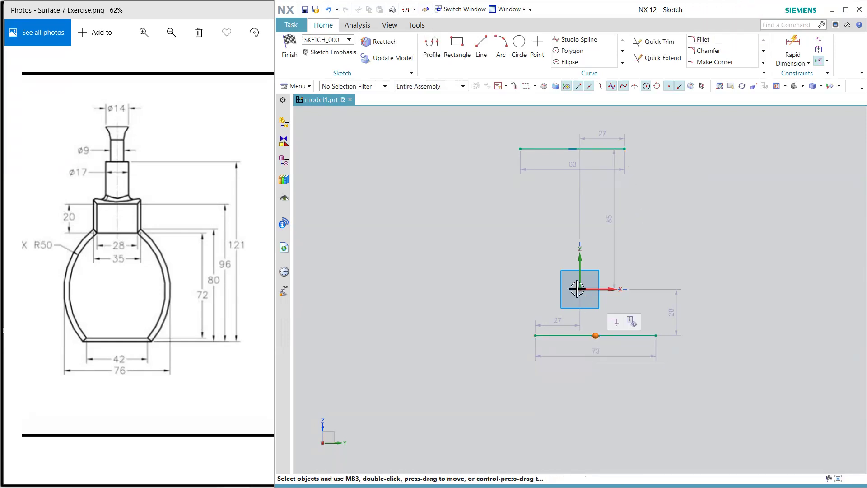
pyautogui.click(580, 291)
pyautogui.click(597, 275)
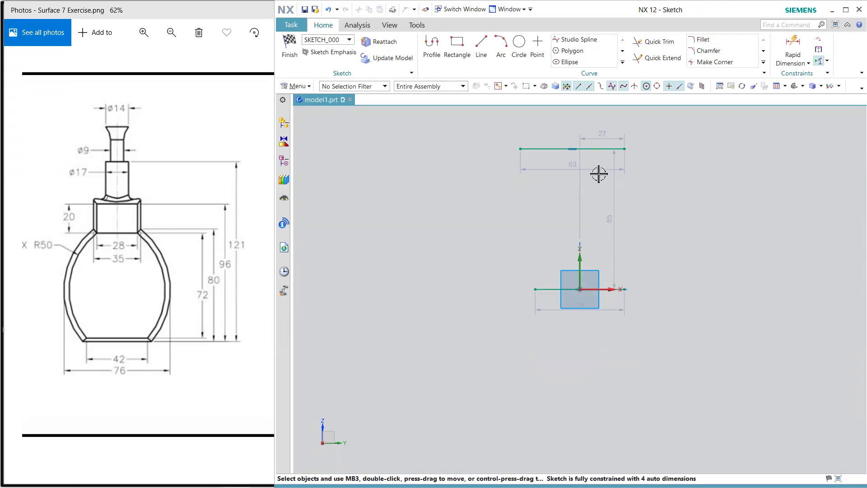
pyautogui.click(573, 149)
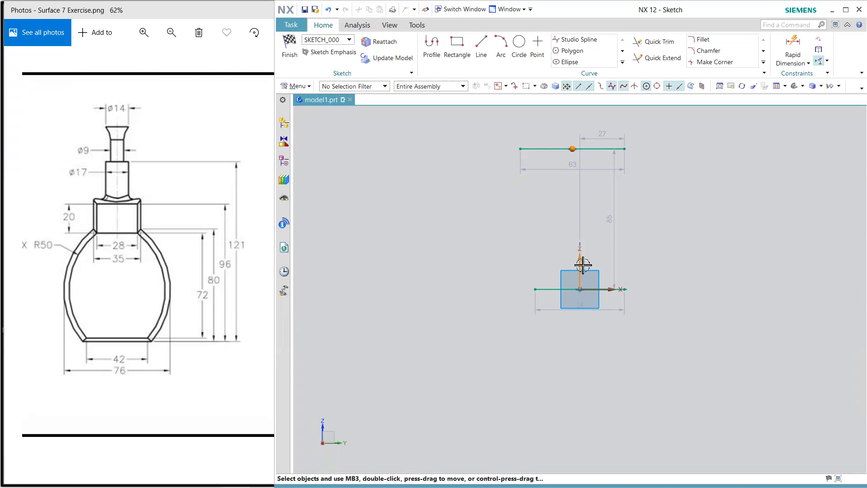
pyautogui.click(583, 265)
pyautogui.click(608, 248)
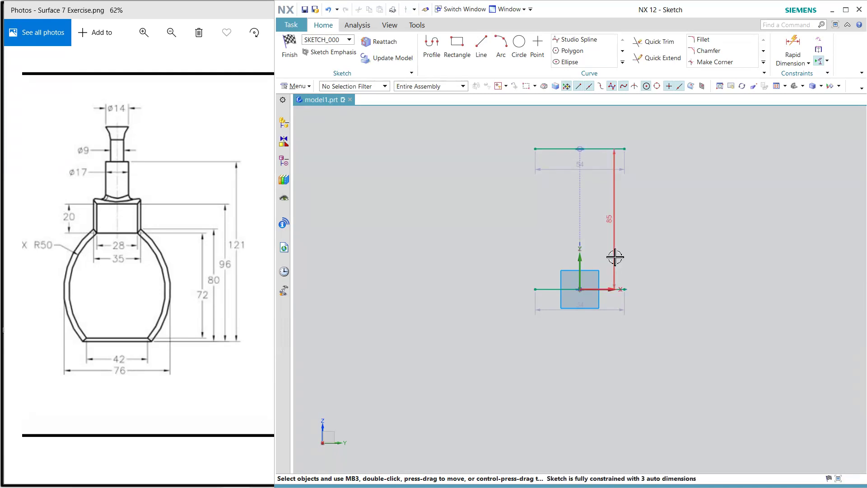
# - Dimension the base line 42 mm, the top line 28 mm and the height 72 mm
pyautogui.doubleClick(610, 311)
pyautogui.write('4')
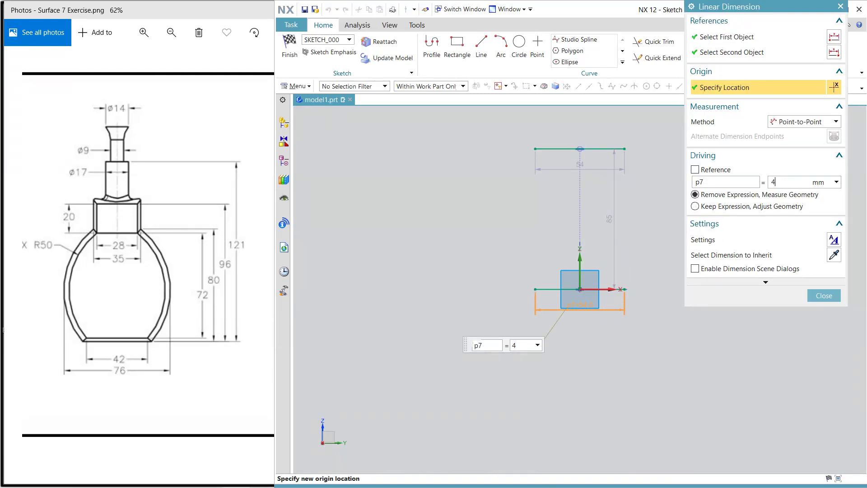
pyautogui.write('2')
pyautogui.press('Return')
pyautogui.doubleClick(603, 194)
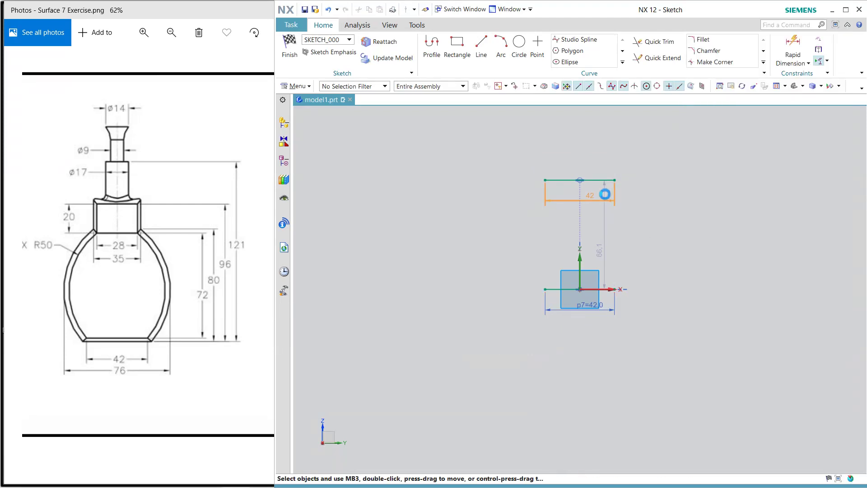
pyautogui.write('2')
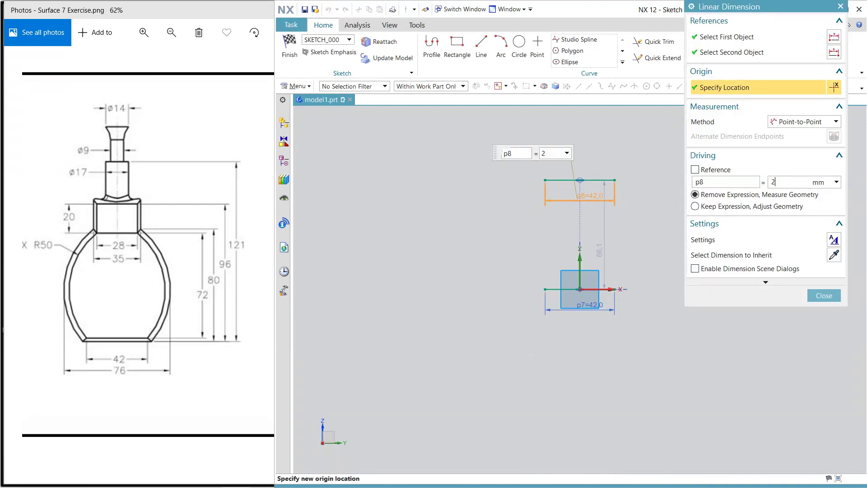
pyautogui.write('8')
pyautogui.press('Return')
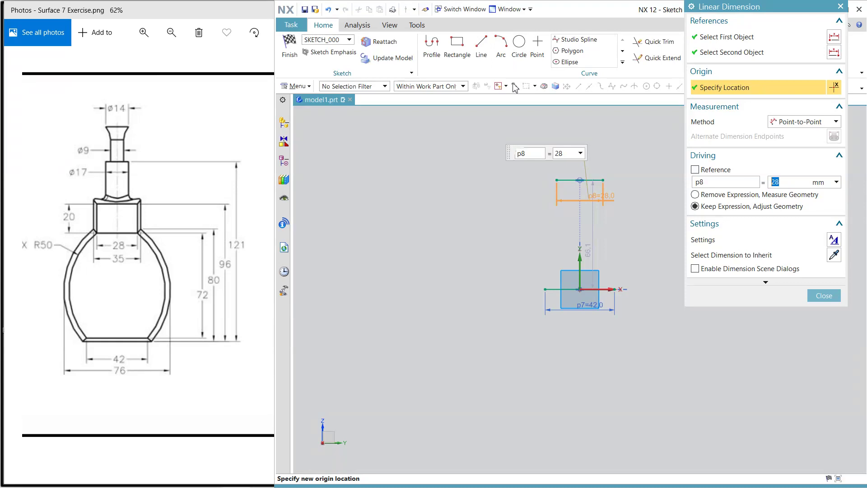
pyautogui.click(592, 246)
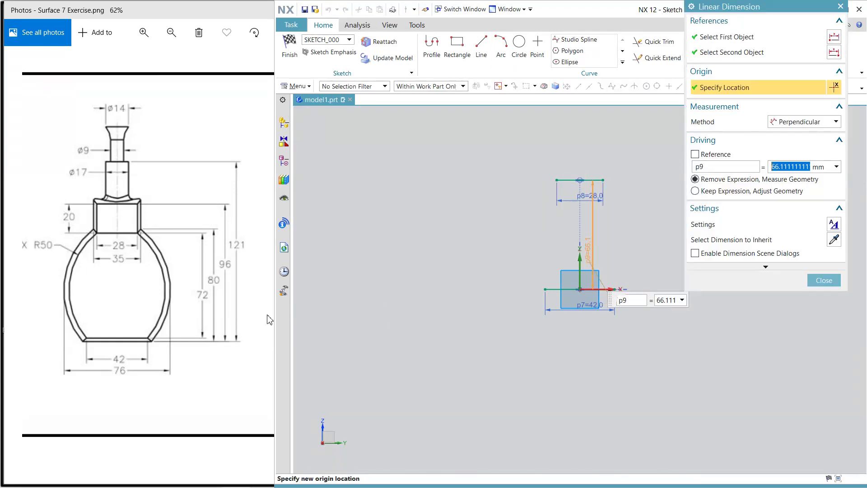
pyautogui.write('72')
pyautogui.press('Return')
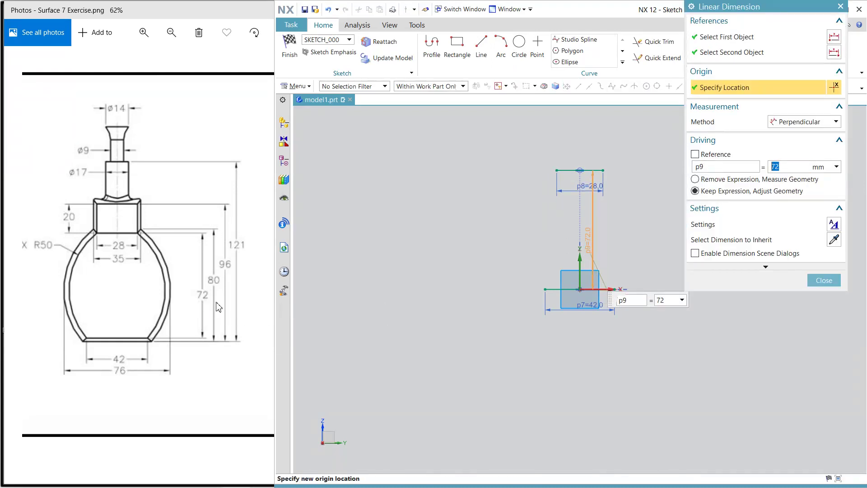
# - Draw an outward-bulging R50 arc joining the left ends of the top and bottom lines
pyautogui.click(500, 44)
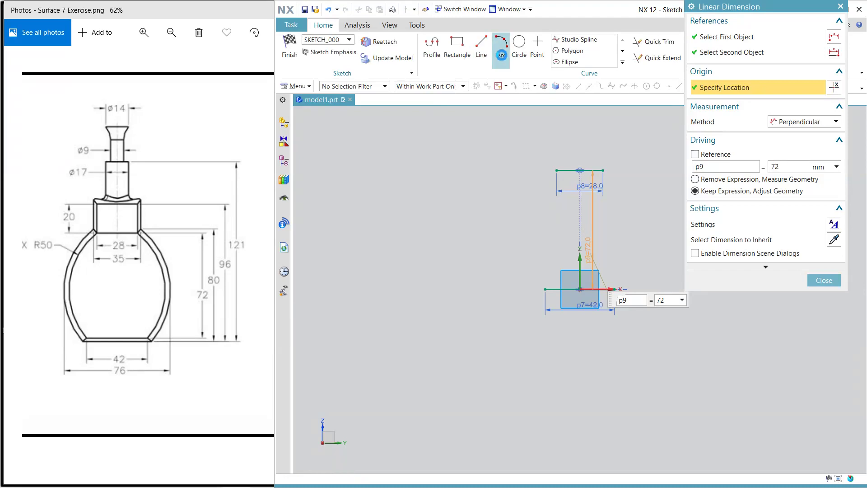
pyautogui.click(558, 173)
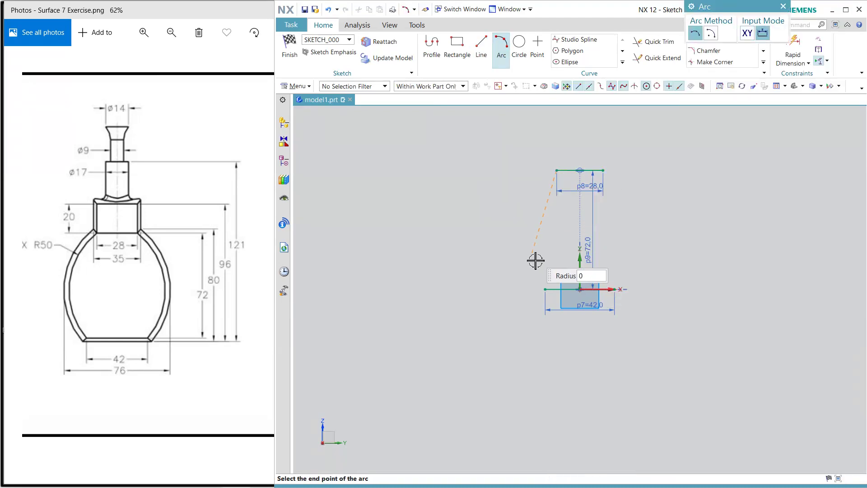
pyautogui.click(546, 289)
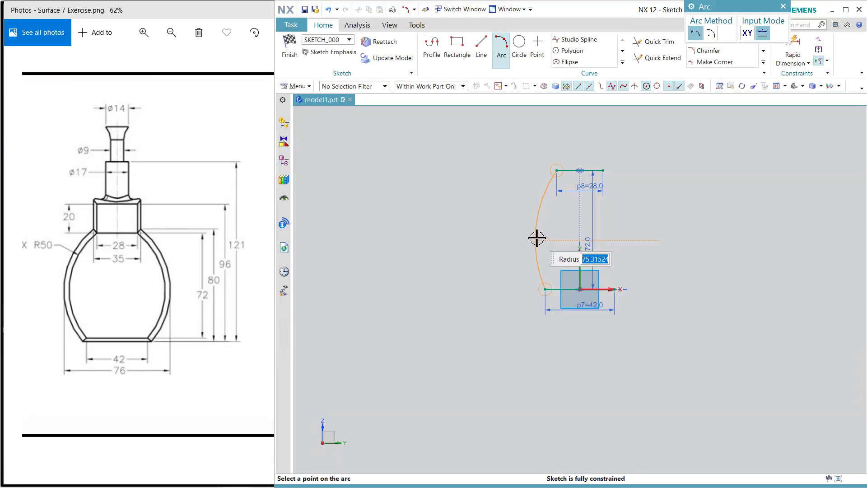
pyautogui.write('50')
pyautogui.press('Return')
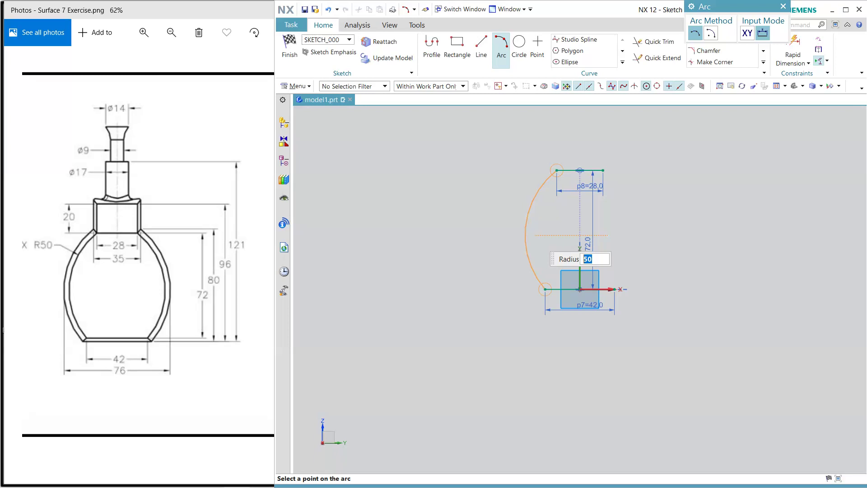
pyautogui.click(532, 229)
pyautogui.press('Escape')
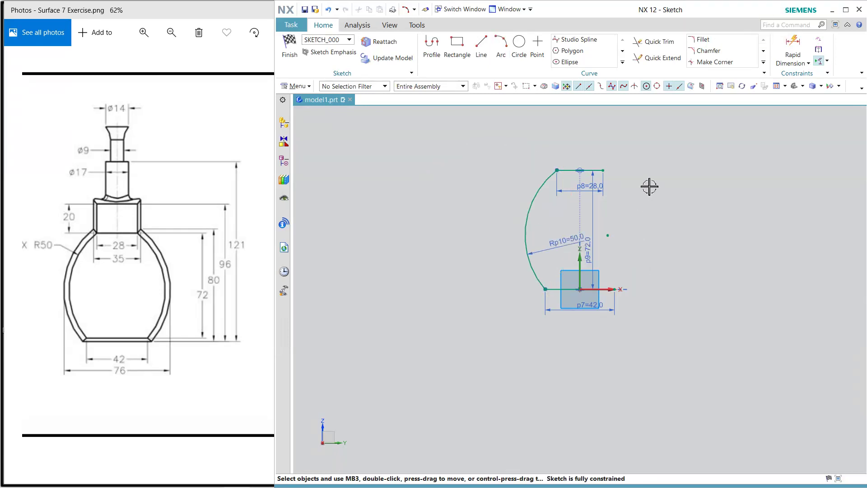
# - Mirror the R50 arc about the vertical axis and finish the sketch
pyautogui.scroll(2, 615, 135)
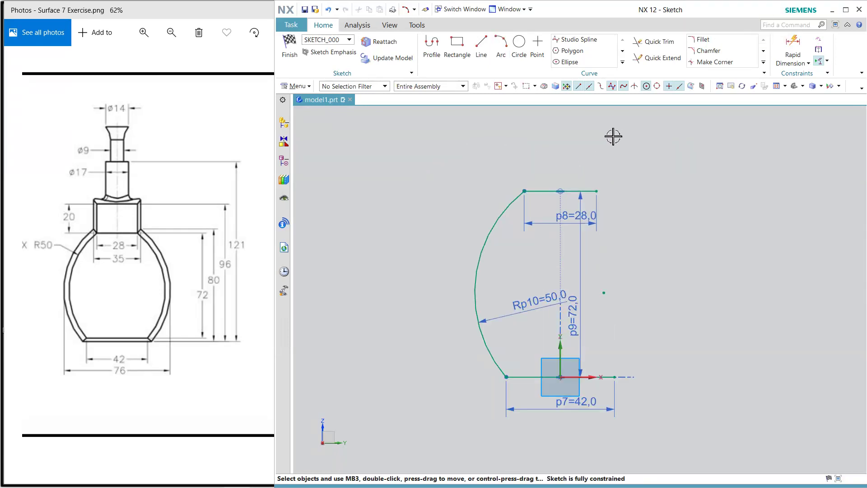
pyautogui.click(625, 65)
pyautogui.click(583, 72)
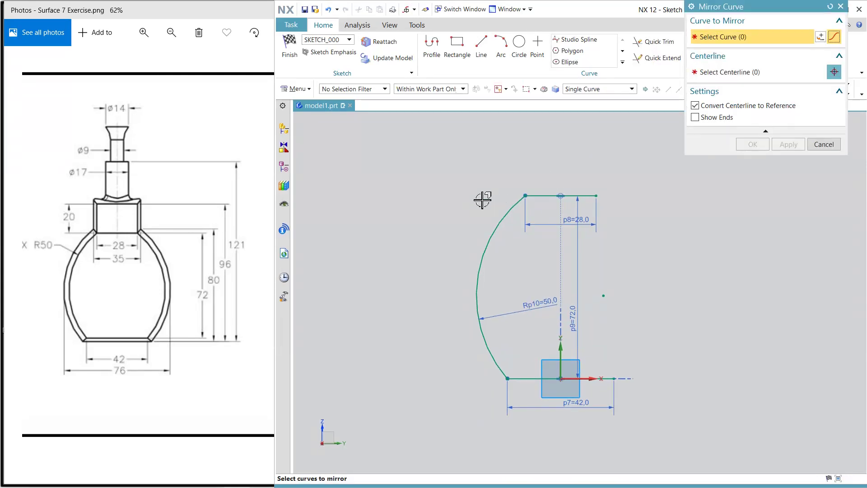
pyautogui.click(513, 213)
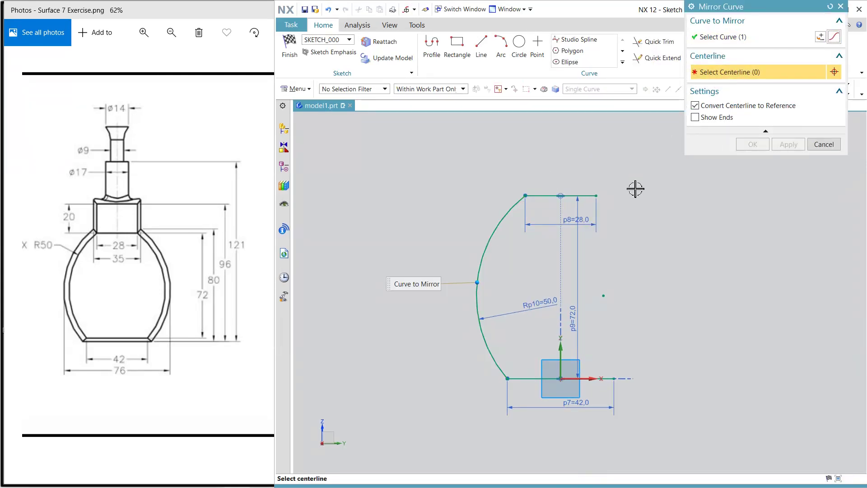
pyautogui.click(561, 354)
pyautogui.click(753, 144)
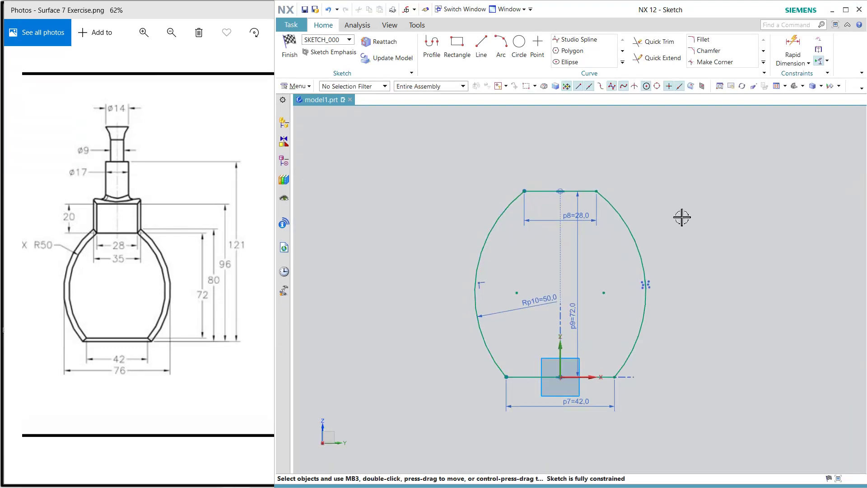
pyautogui.click(289, 45)
pyautogui.scroll(3, 577, 179)
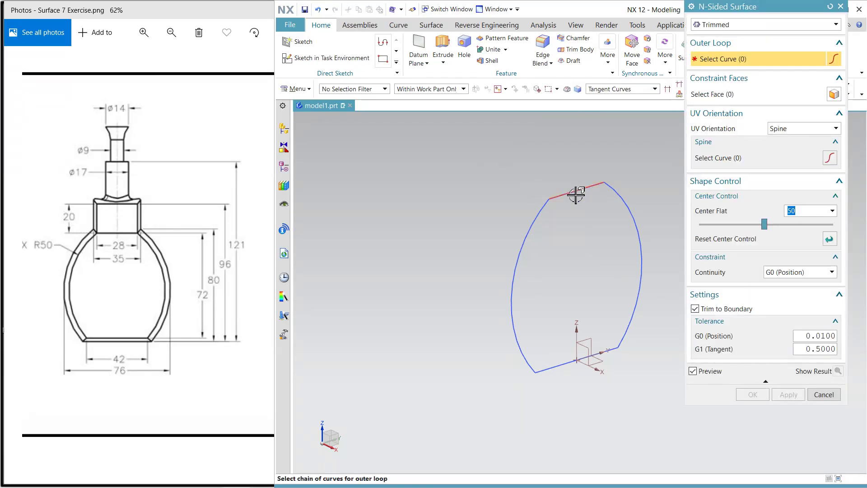
# - Fill the four-curve bottle outline with an N-sided surface using the Connected Curves rule
pyautogui.click(576, 195)
pyautogui.click(606, 89)
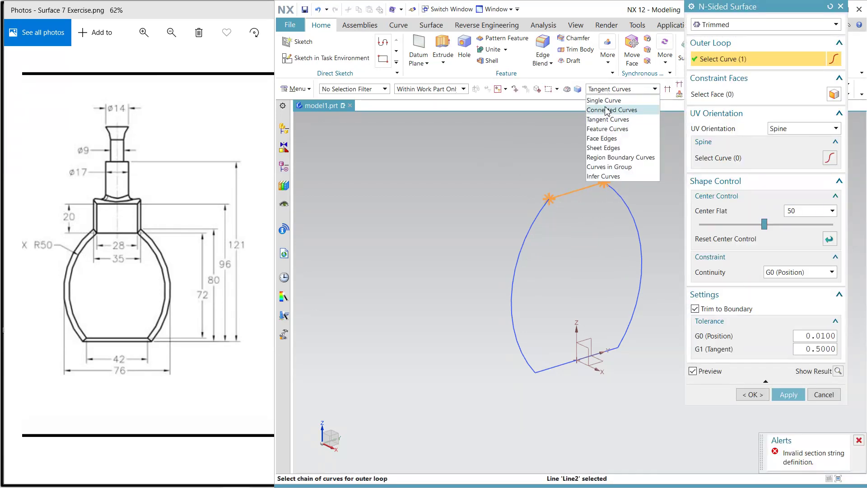
pyautogui.click(624, 172)
pyautogui.click(620, 195)
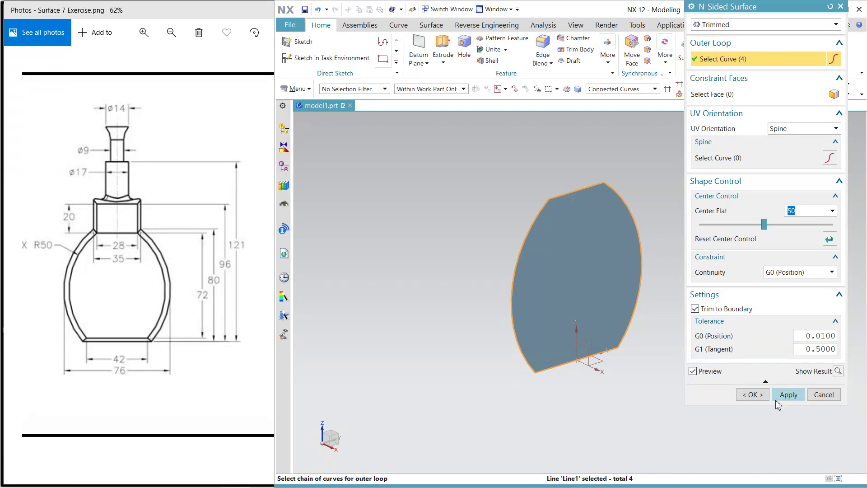
pyautogui.click(751, 394)
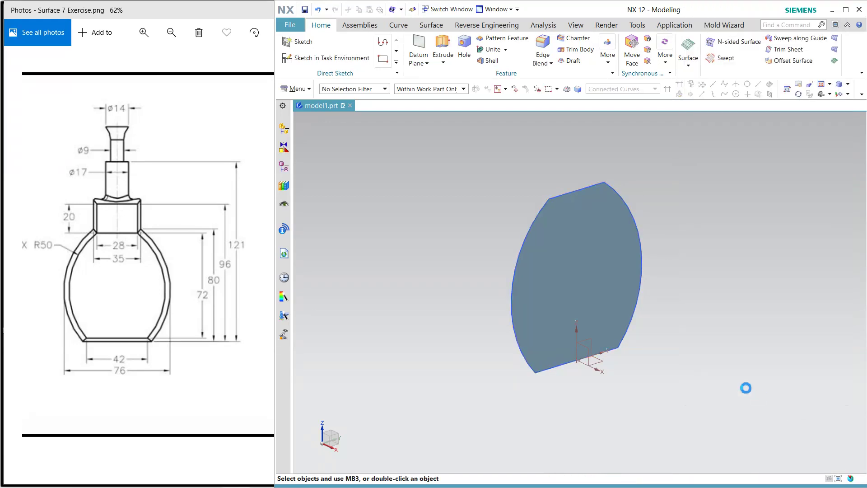
# - Offset both curved faces by 10 mm, flipping the second offset to the other side
pyautogui.click(794, 60)
pyautogui.click(584, 265)
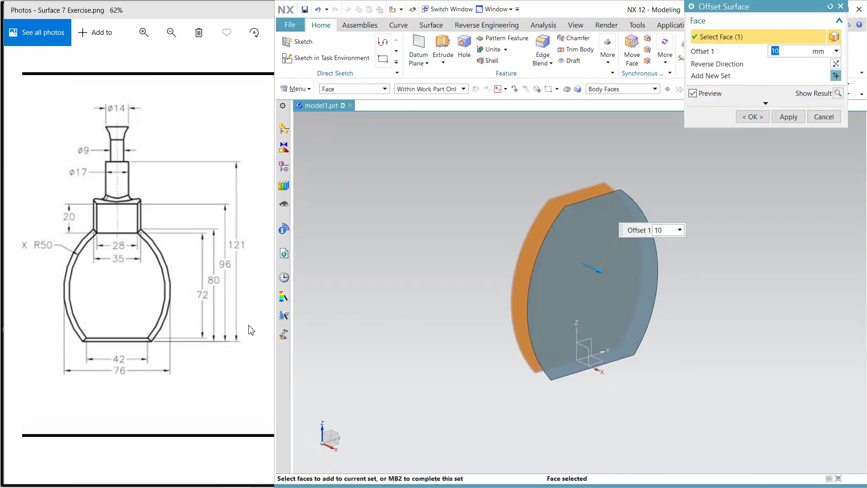
pyautogui.click(163, 346)
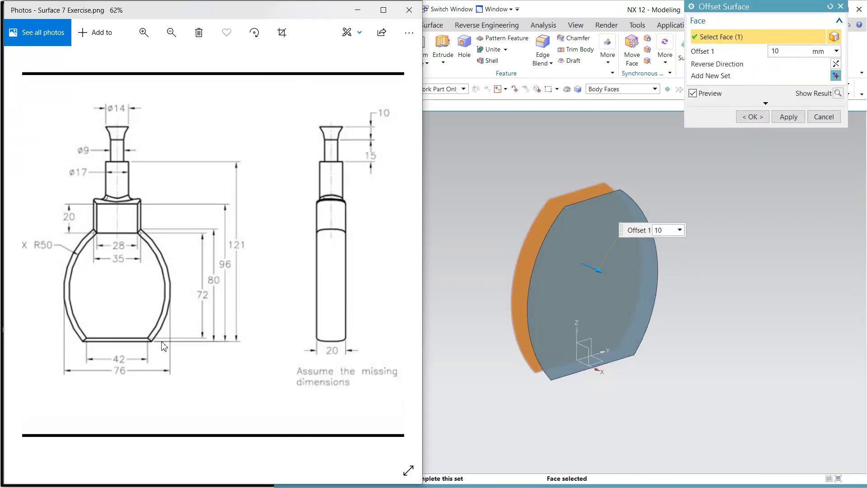
pyautogui.click(597, 9)
pyautogui.click(785, 116)
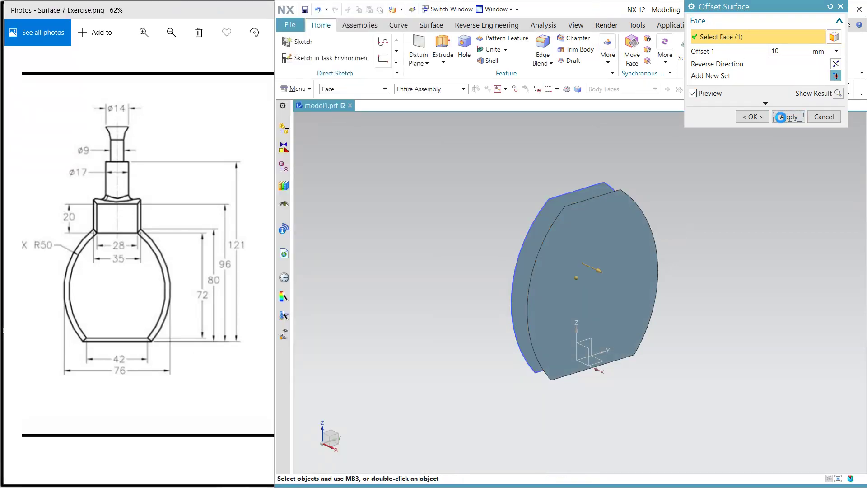
pyautogui.click(514, 246)
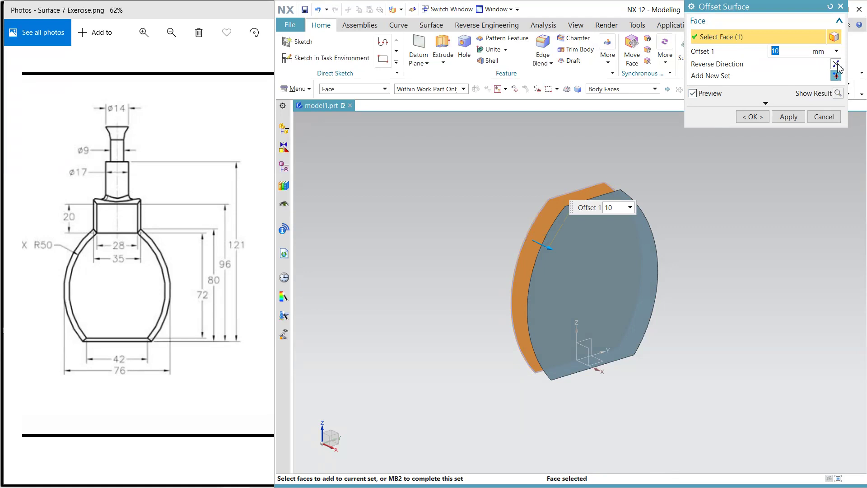
pyautogui.click(837, 64)
pyautogui.click(739, 118)
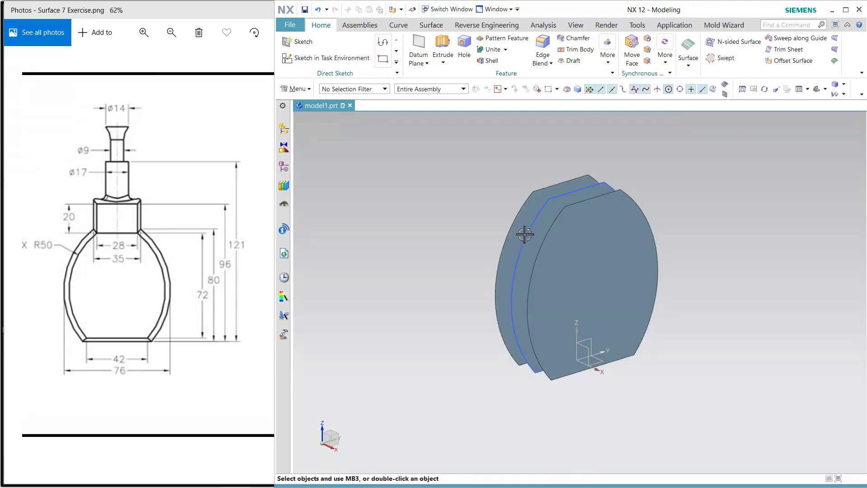
# - Hide the sketch curve and the central body so only the two surfaces remain
pyautogui.click(528, 238)
pyautogui.click(529, 251)
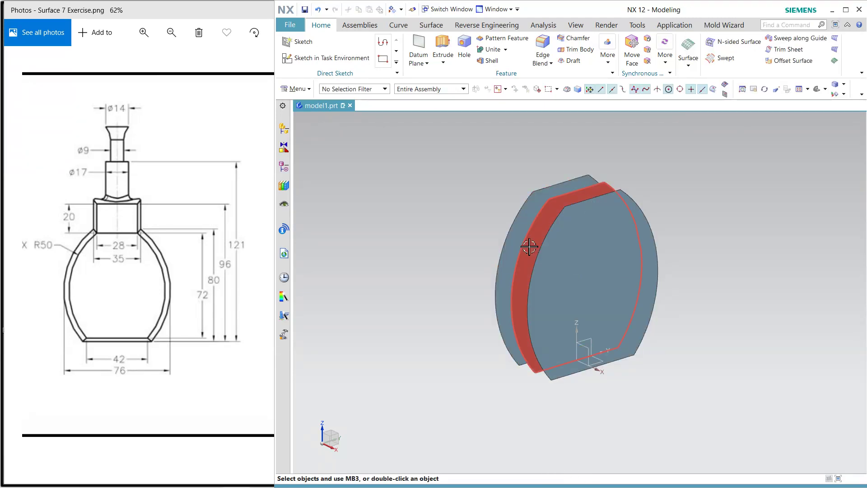
pyautogui.click(525, 244)
pyautogui.click(529, 253)
pyautogui.moveTo(699, 257); pyautogui.dragTo(720, 267, button='middle')
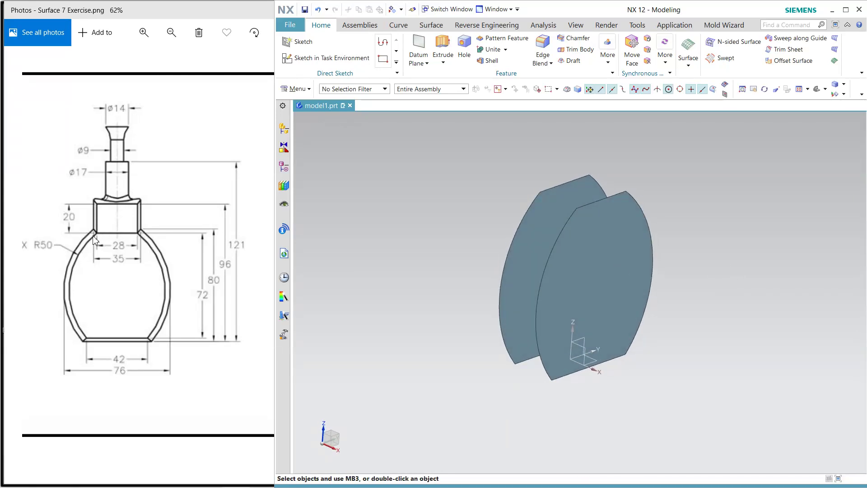
# - Start a Bridge surface between the left edges of the two surfaces
pyautogui.click(297, 89)
pyautogui.moveTo(301, 133)
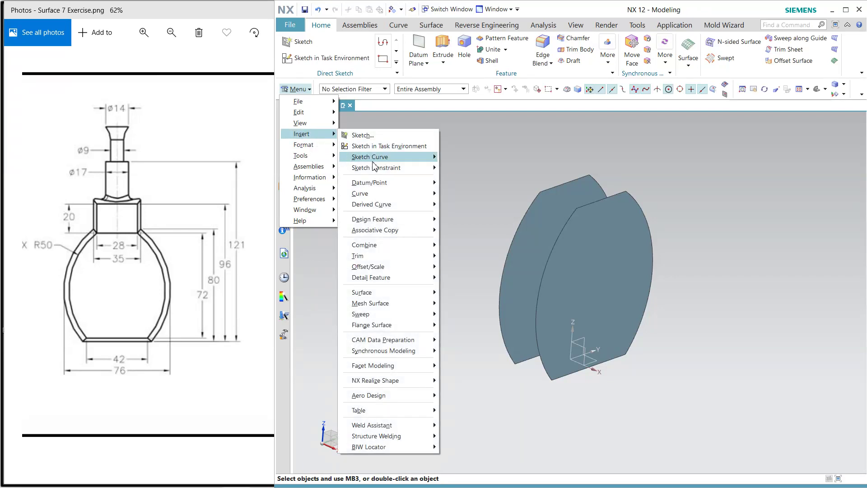
pyautogui.moveTo(401, 266)
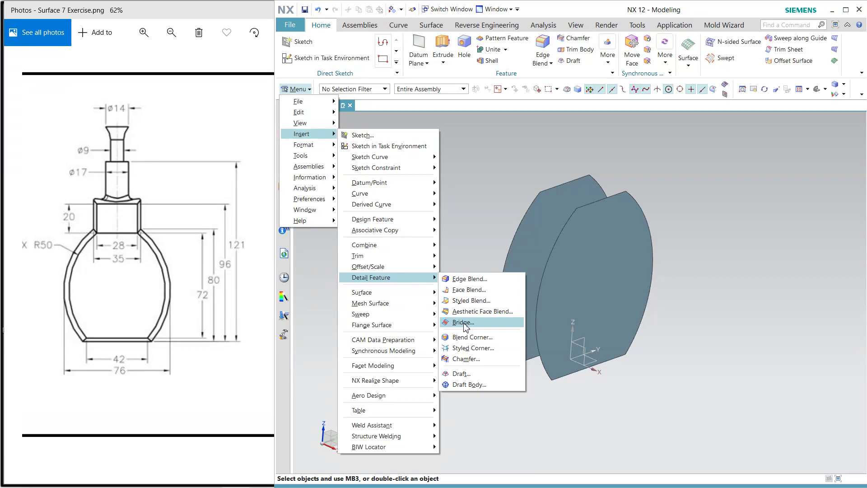
pyautogui.click(464, 322)
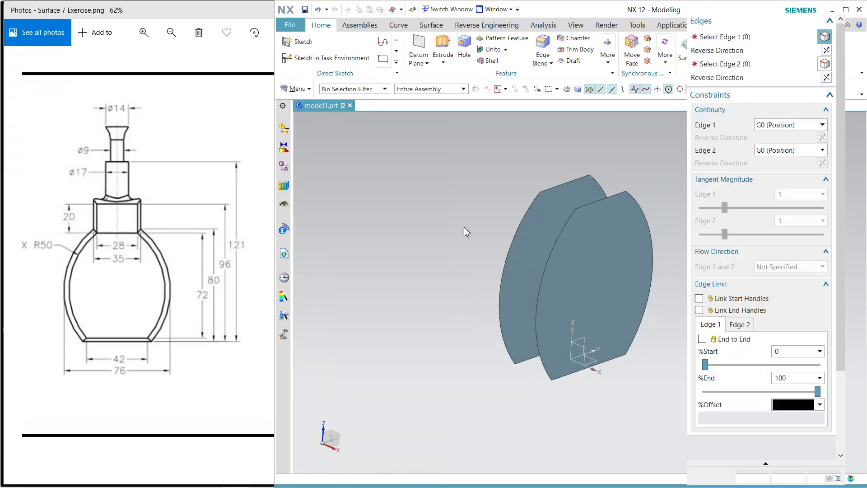
pyautogui.click(528, 209)
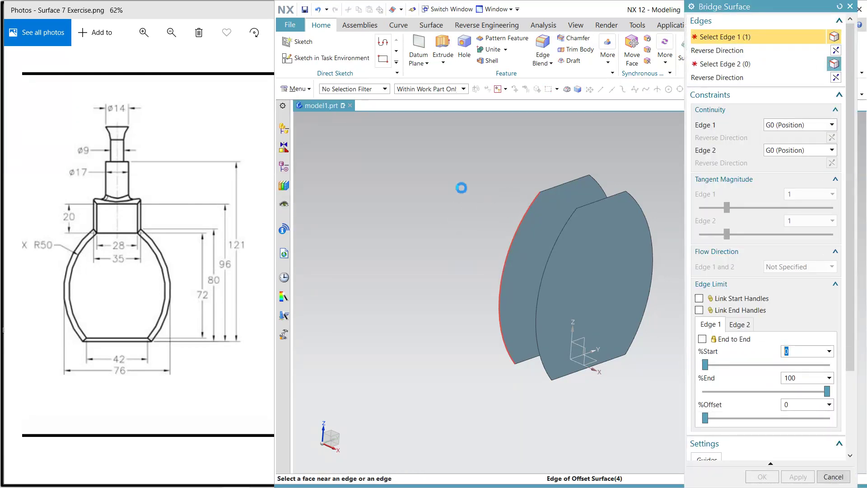
pyautogui.click(567, 220)
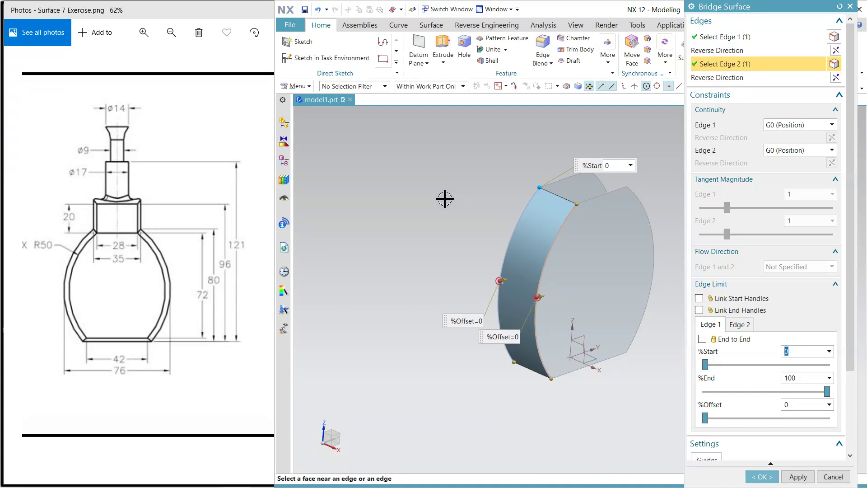
pyautogui.moveTo(445, 199)
pyautogui.mouseDown(button='middle')
pyautogui.moveTo(497, 170)
pyautogui.moveTo(441, 172)
pyautogui.moveTo(443, 192)
pyautogui.mouseUp(button='middle')
# - Set both edges to G1 (Tangent), flip the second edge, and create the left bridge
pyautogui.click(809, 126)
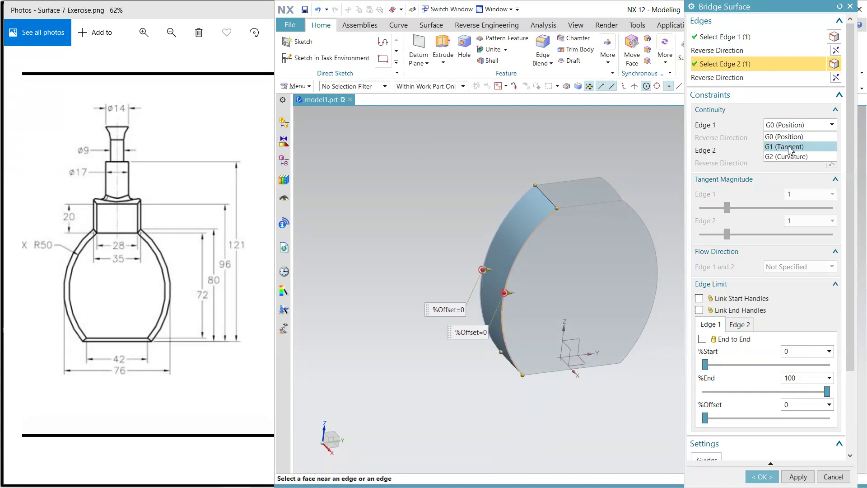
pyautogui.click(790, 147)
pyautogui.click(791, 150)
pyautogui.click(786, 170)
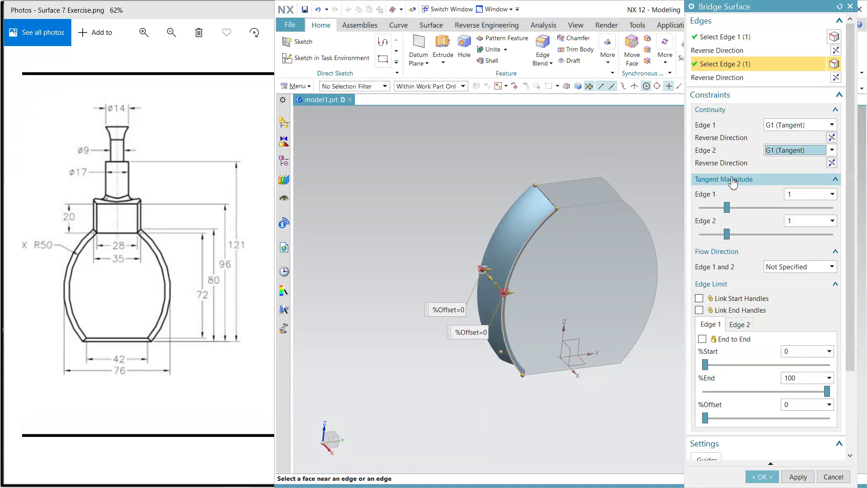
pyautogui.click(832, 163)
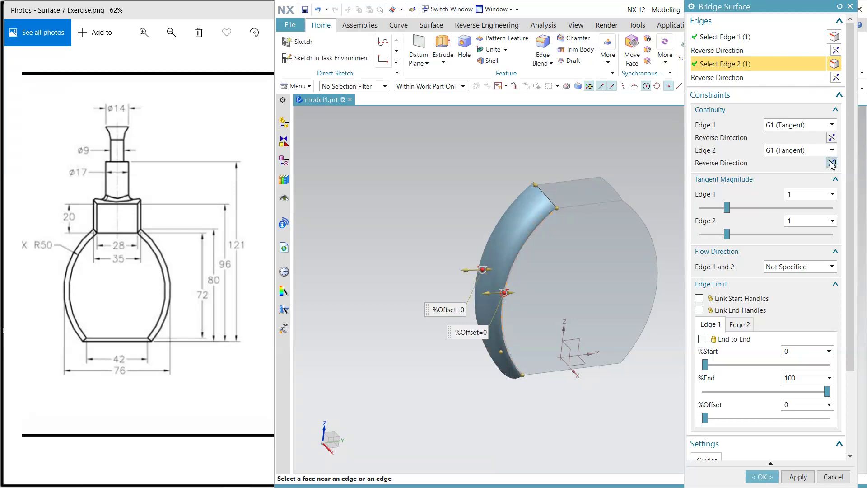
pyautogui.moveTo(508, 176)
pyautogui.mouseDown(button='middle')
pyautogui.moveTo(523, 138)
pyautogui.moveTo(549, 136)
pyautogui.moveTo(502, 168)
pyautogui.mouseUp(button='middle')
pyautogui.click(798, 477)
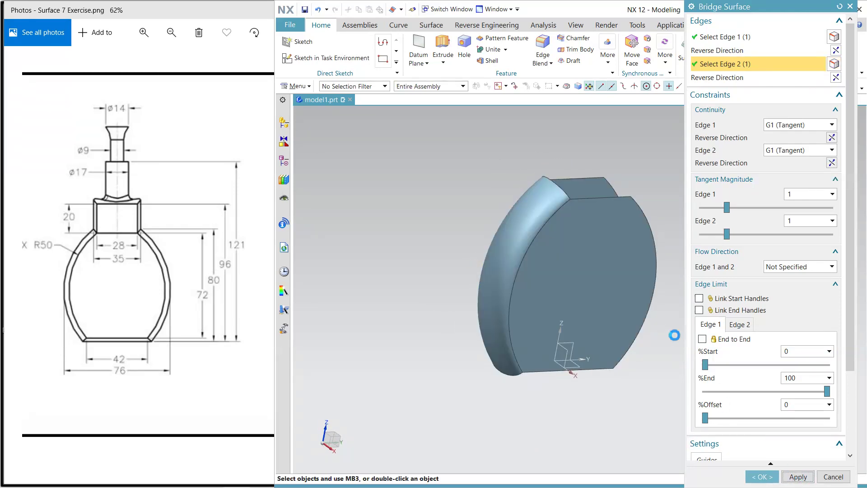
# - Bridge the matching right edges, flipping the first edge's tangent direction
pyautogui.moveTo(658, 199); pyautogui.dragTo(606, 182, button='middle')
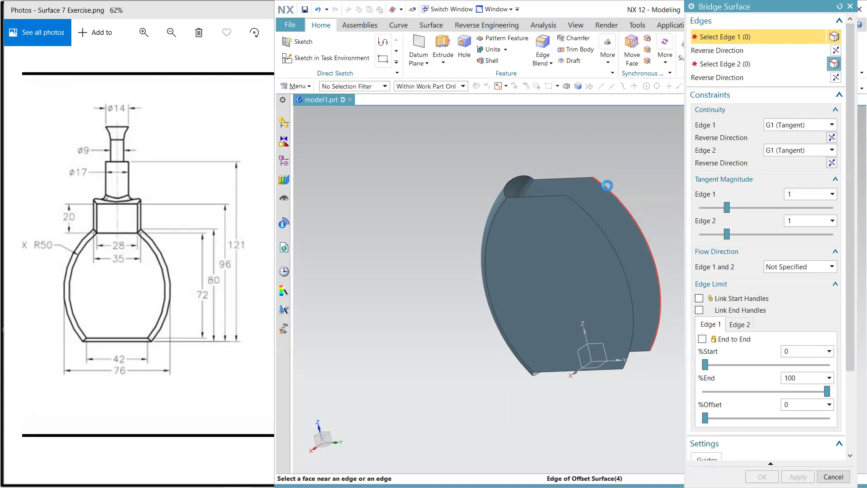
pyautogui.click(607, 184)
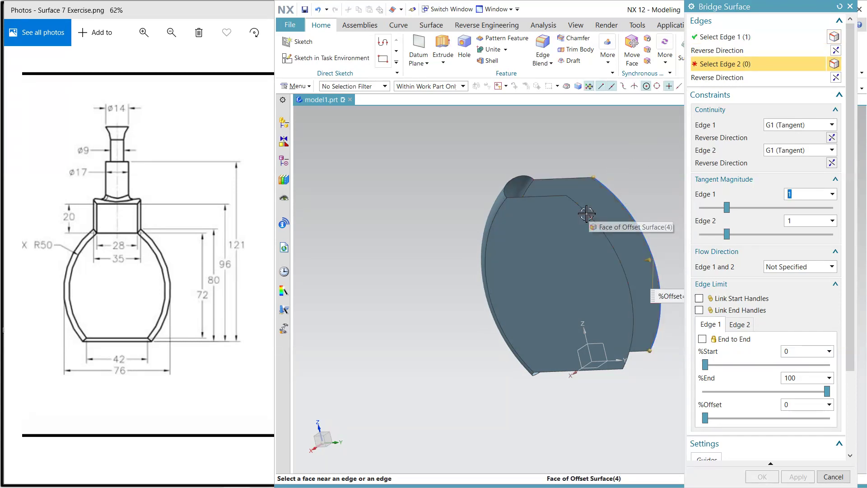
pyautogui.click(587, 197)
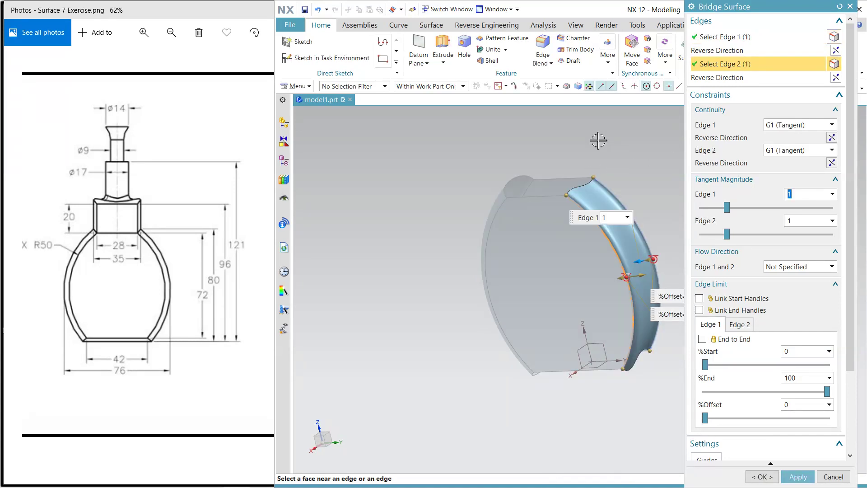
pyautogui.click(831, 137)
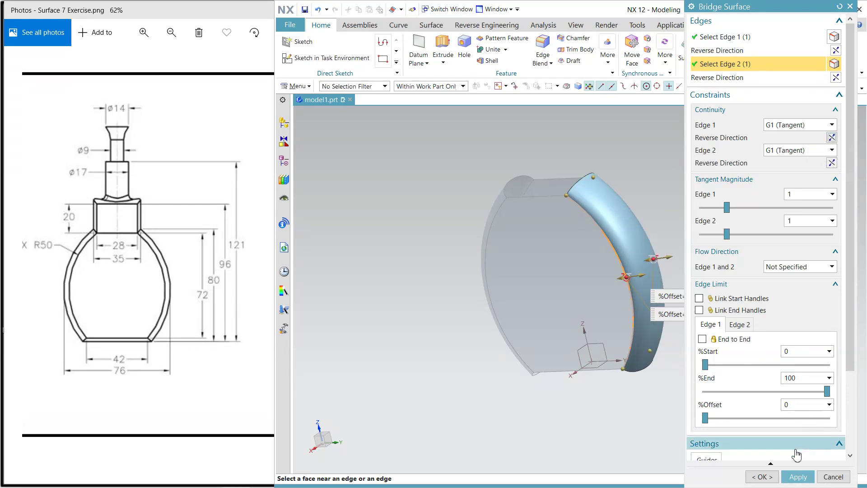
pyautogui.click(797, 477)
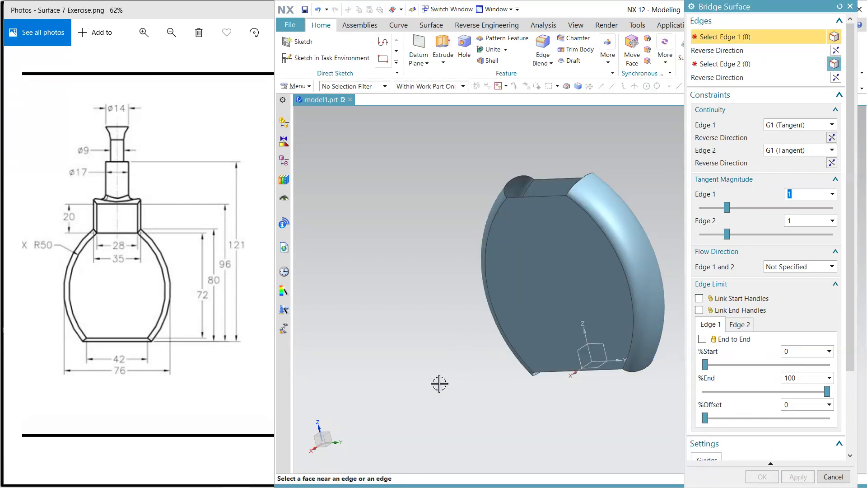
# - Bridge the two bottom edges with G0 (Position) continuity on both edges
pyautogui.moveTo(439, 383); pyautogui.dragTo(467, 289, button='middle')
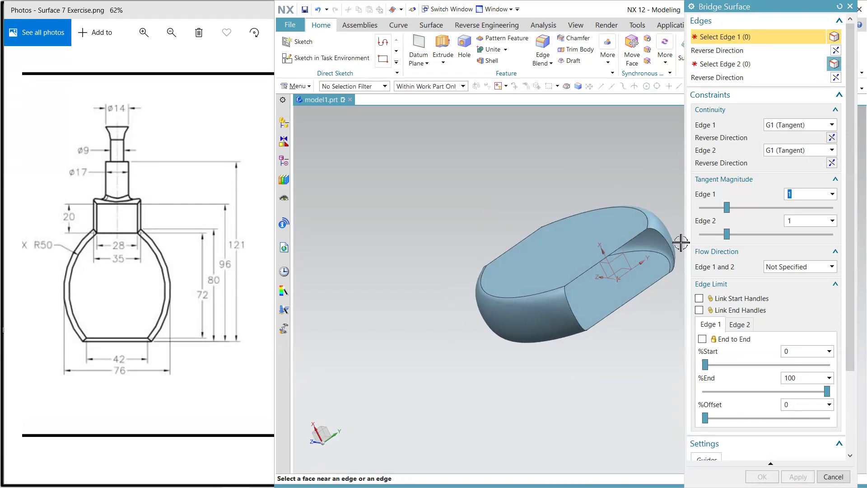
pyautogui.click(650, 234)
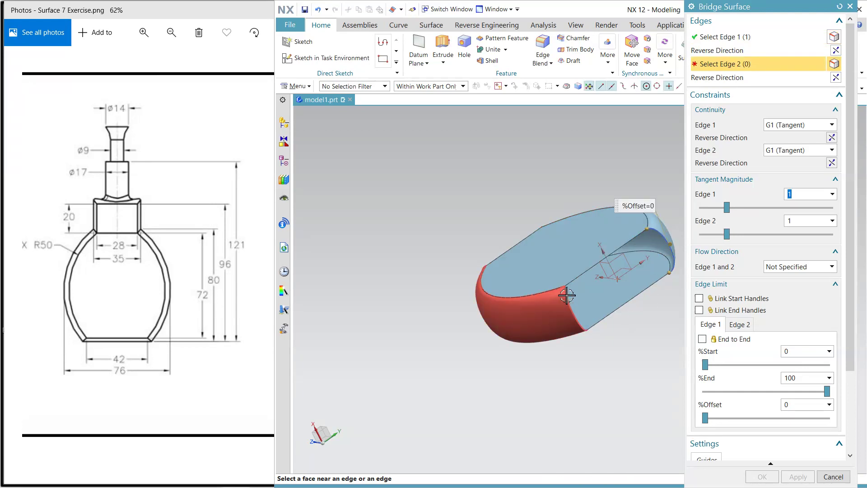
pyautogui.click(567, 296)
pyautogui.moveTo(527, 351); pyautogui.dragTo(445, 332, button='middle')
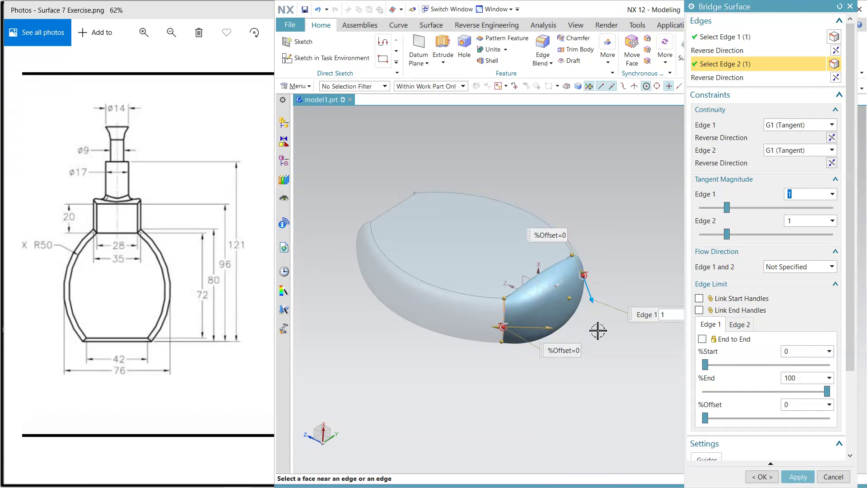
pyautogui.click(810, 129)
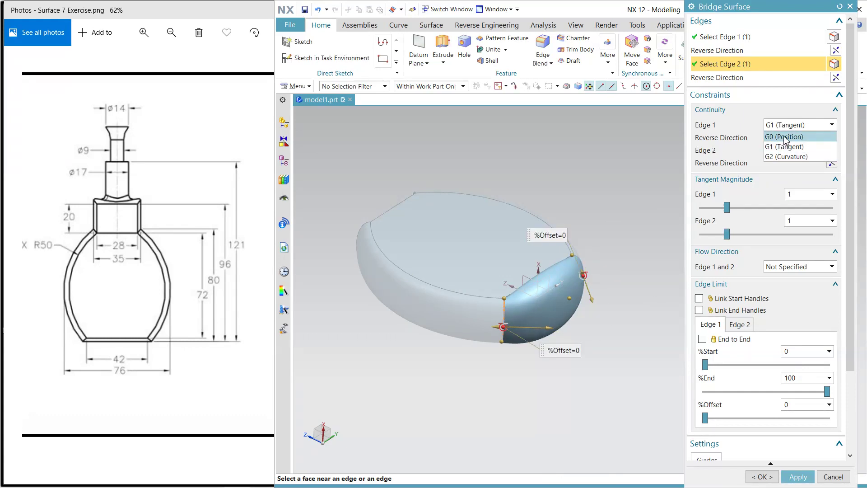
pyautogui.click(784, 137)
pyautogui.click(786, 150)
pyautogui.click(785, 162)
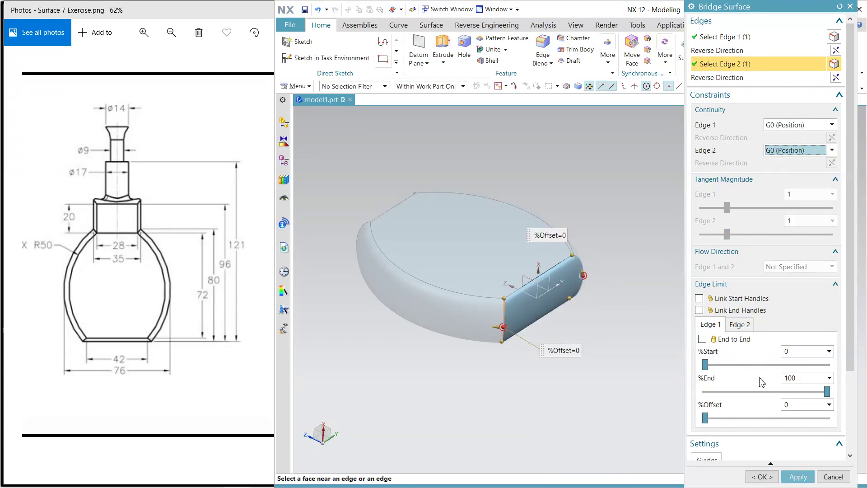
pyautogui.click(798, 477)
pyautogui.moveTo(631, 213); pyautogui.dragTo(656, 304, button='middle')
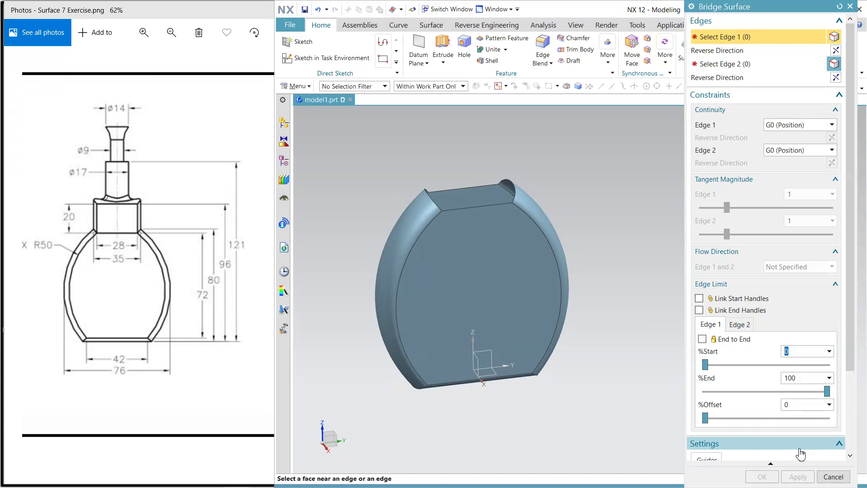
# - Extrude the four top-opening edges 24 mm upward to form the neck walls
pyautogui.click(834, 477)
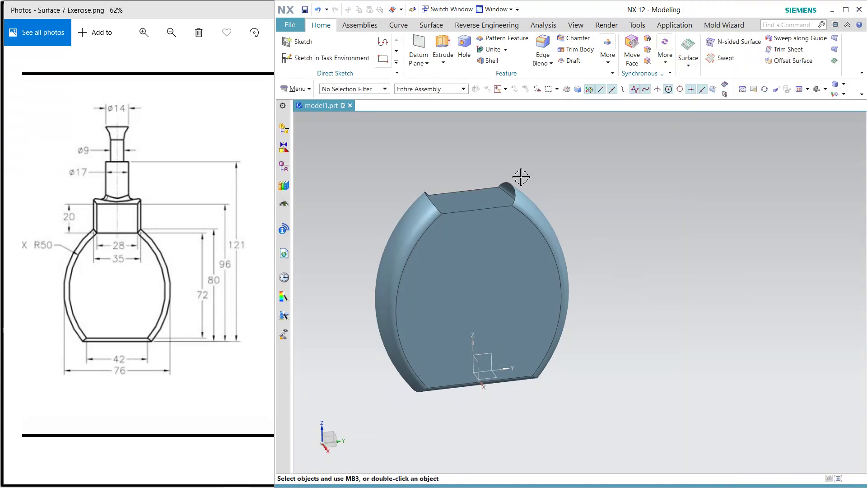
pyautogui.click(443, 42)
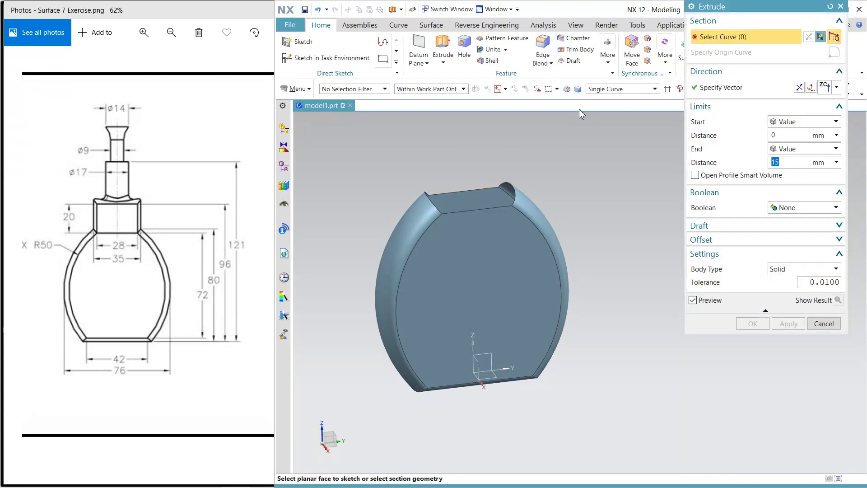
pyautogui.click(510, 177)
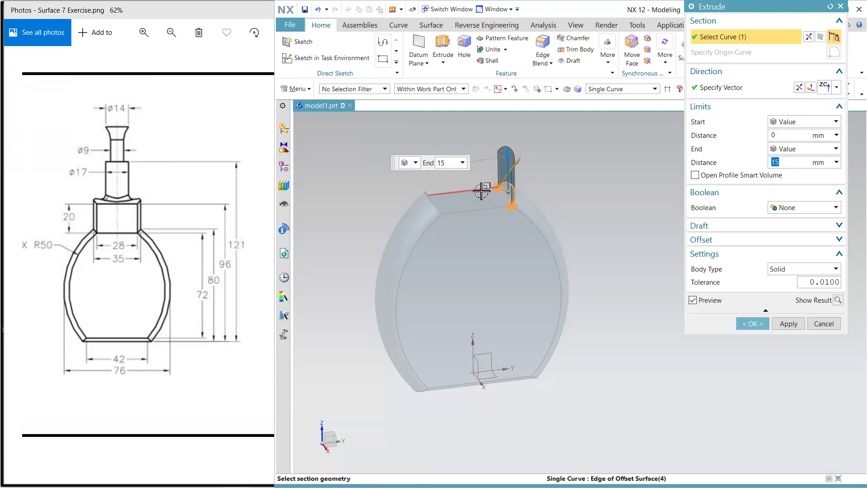
pyautogui.click(457, 190)
pyautogui.click(433, 203)
pyautogui.click(478, 209)
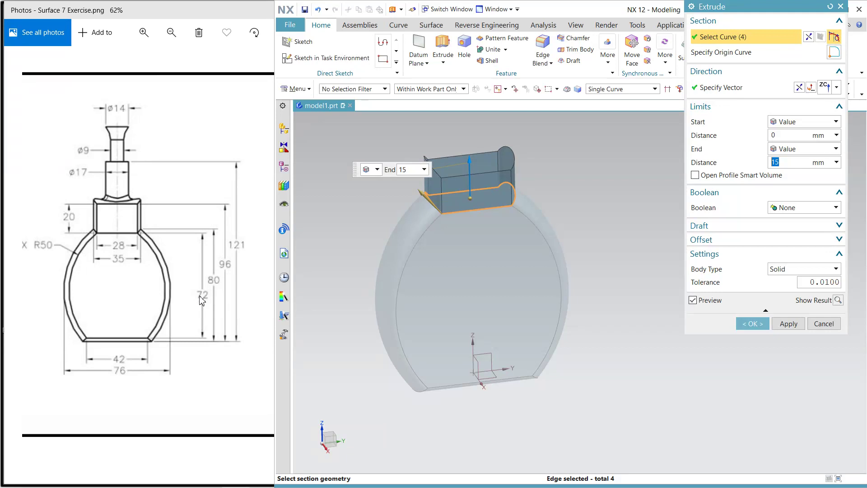
pyautogui.write('24')
pyautogui.press('Return')
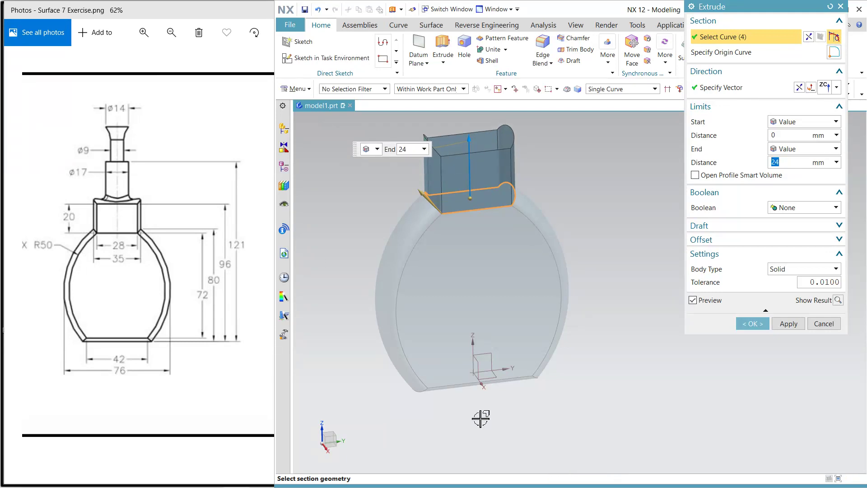
pyautogui.click(788, 324)
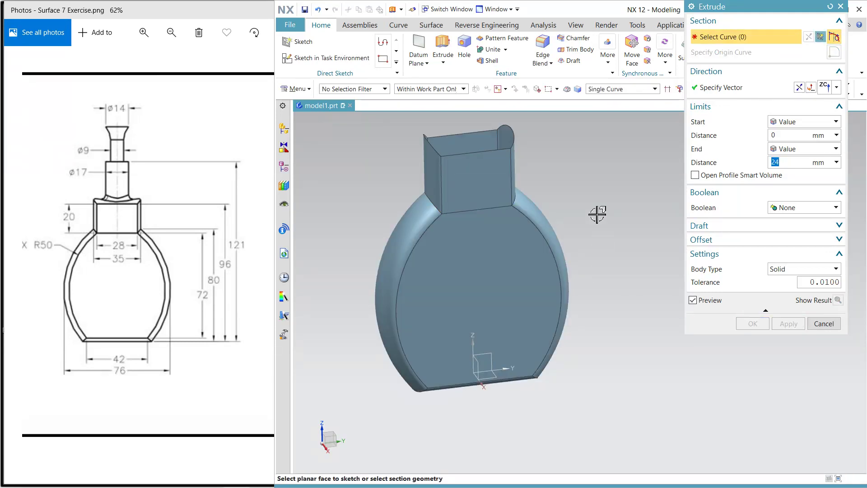
pyautogui.moveTo(597, 215); pyautogui.dragTo(564, 231, button='middle')
# - Cap the neck block's open top with a Bridge surface between its two upper edges
pyautogui.click(823, 323)
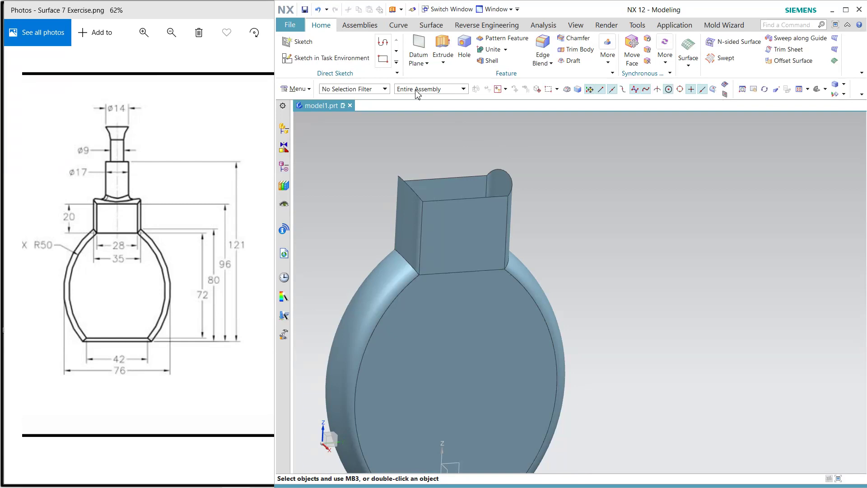
pyautogui.click(401, 9)
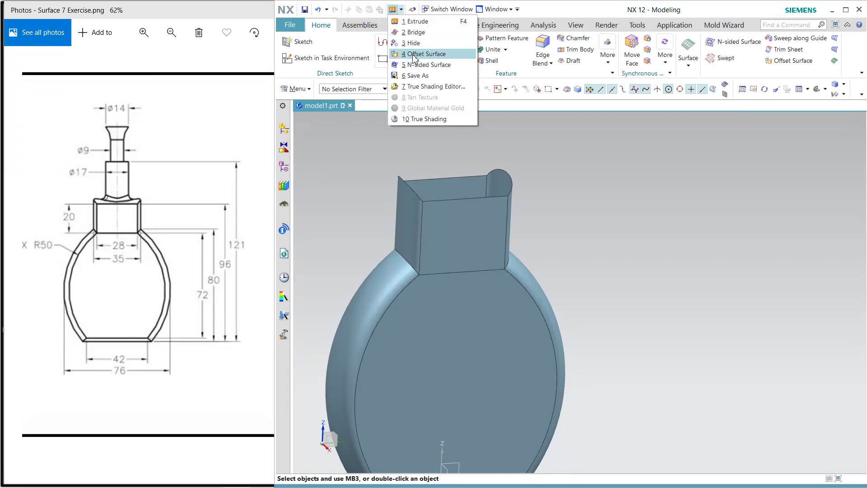
pyautogui.click(414, 32)
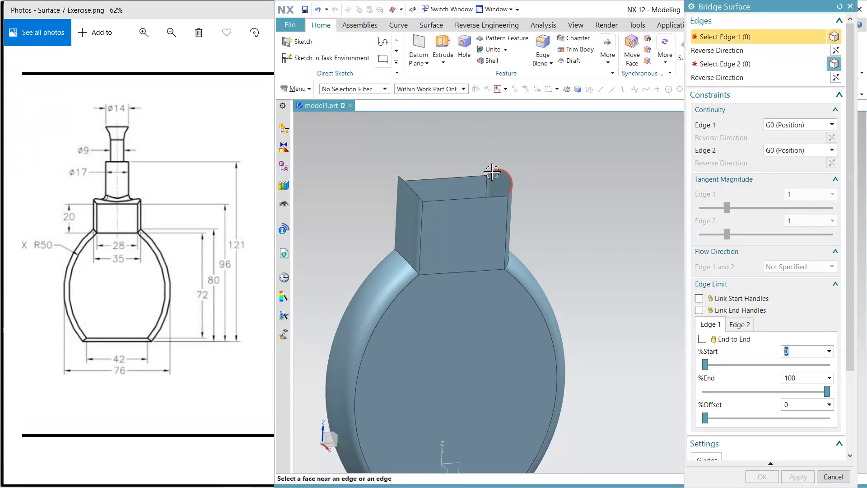
pyautogui.click(493, 173)
pyautogui.click(398, 167)
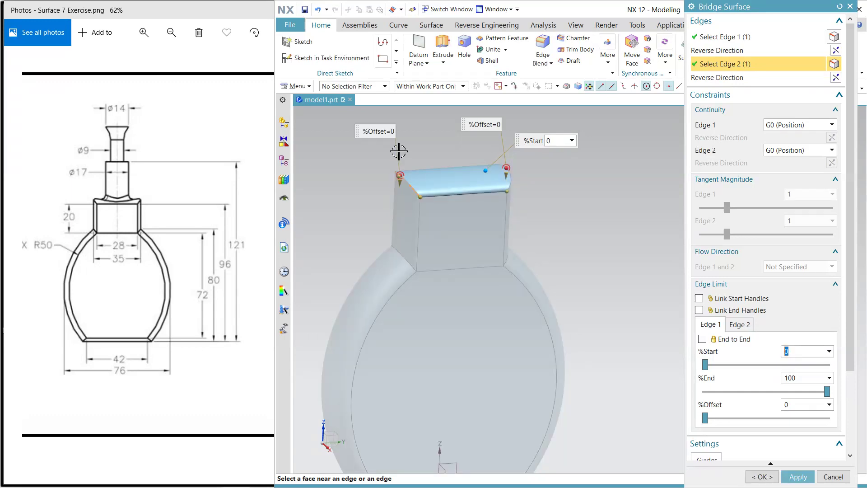
pyautogui.click(763, 476)
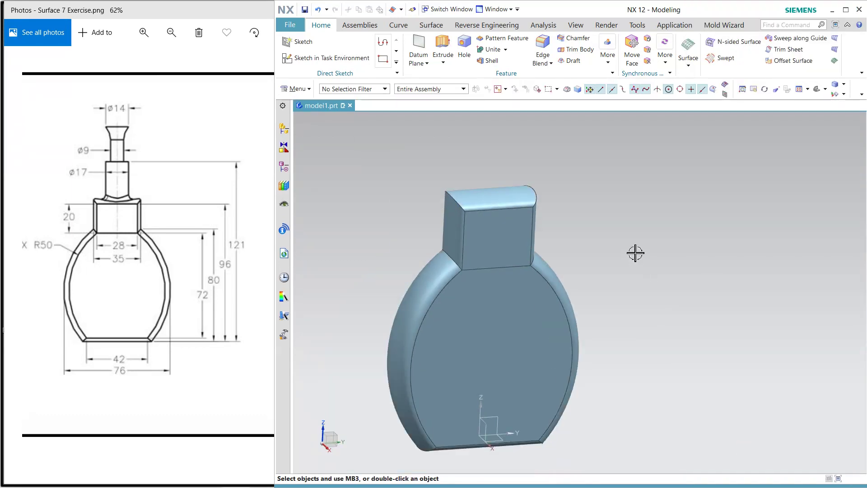
pyautogui.moveTo(635, 253); pyautogui.dragTo(438, 244, button='middle')
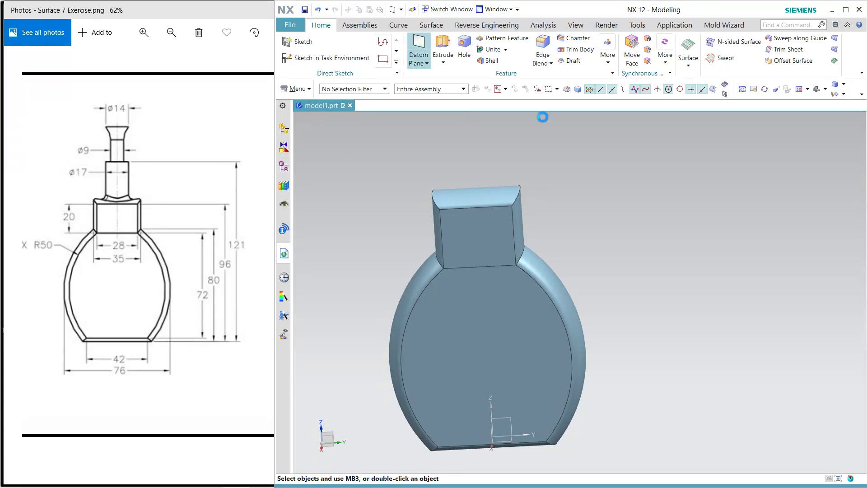
# - Create a datum plane offset 121 mm from the XY plane
pyautogui.click(512, 443)
pyautogui.write('12')
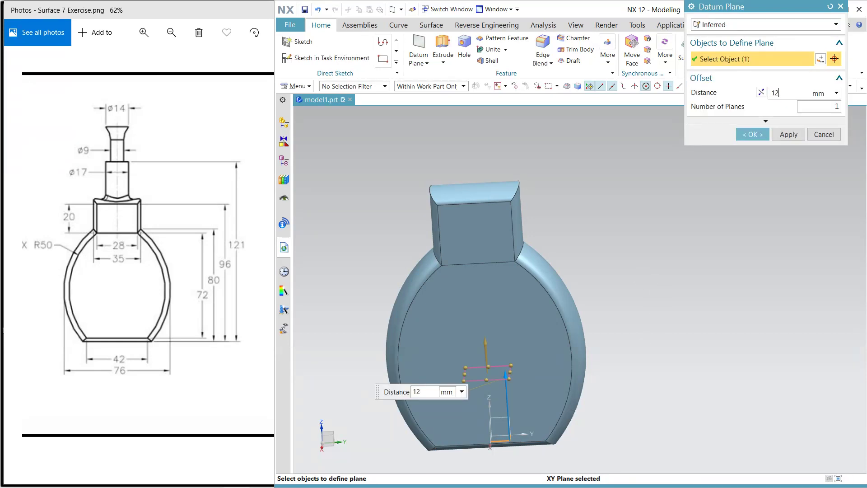
pyautogui.write('1')
pyautogui.press('Return')
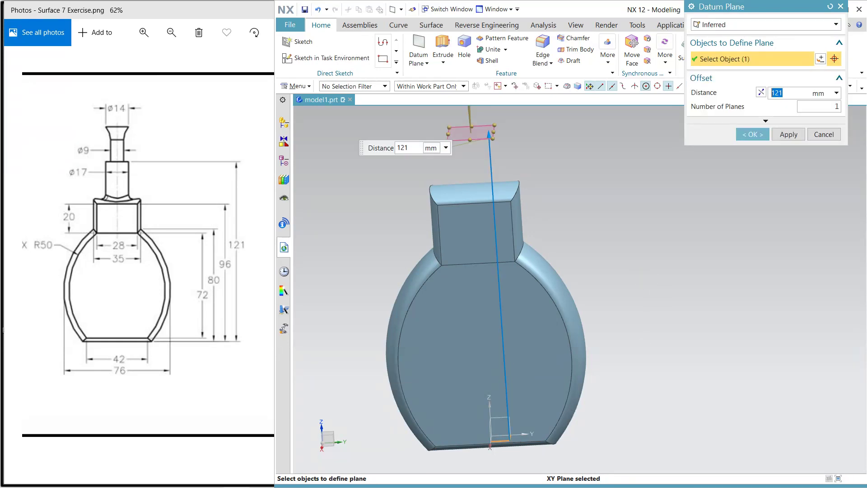
pyautogui.click(751, 135)
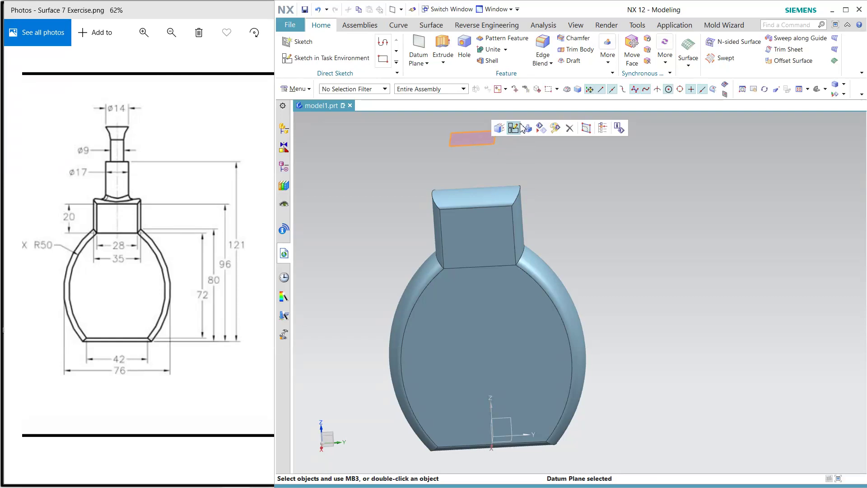
# - Sketch concentric Ø17 and Ø9 circles at the origin on the new plane and finish
pyautogui.click(520, 129)
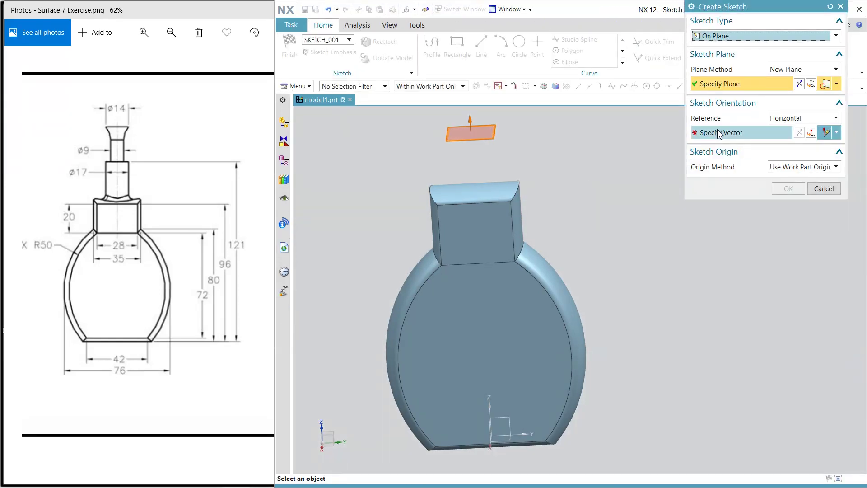
pyautogui.middleClick(598, 227)
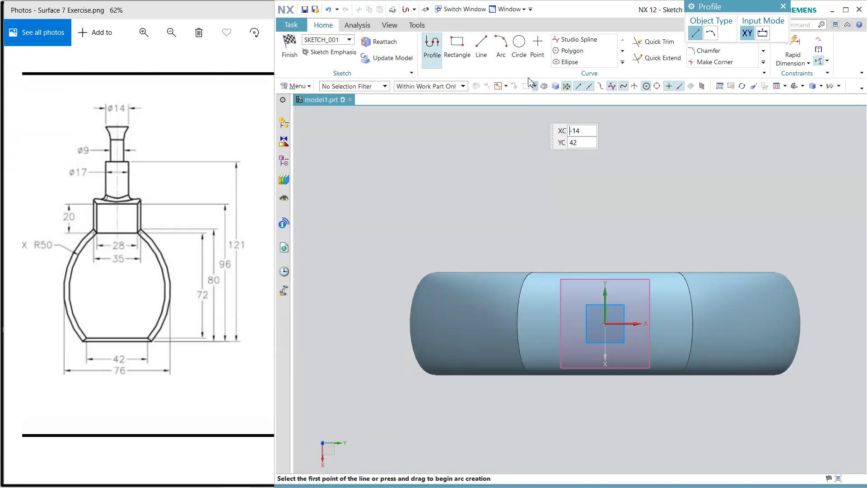
pyautogui.click(520, 44)
pyautogui.click(609, 323)
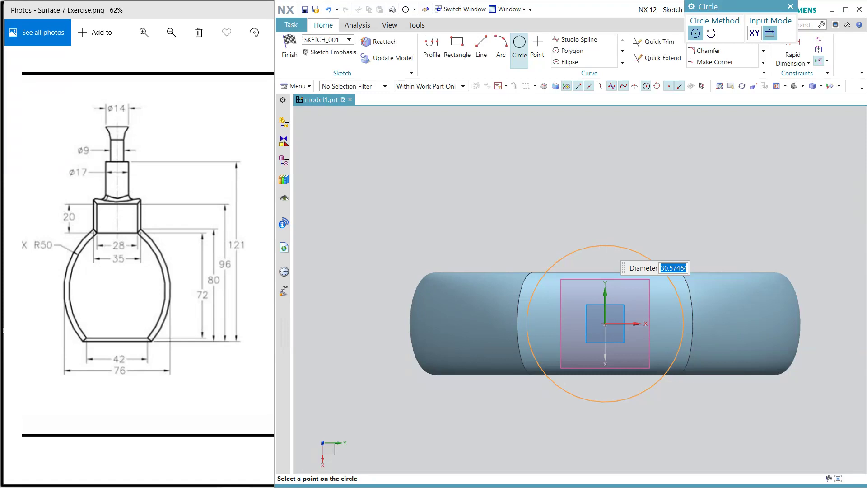
pyautogui.press('Return')
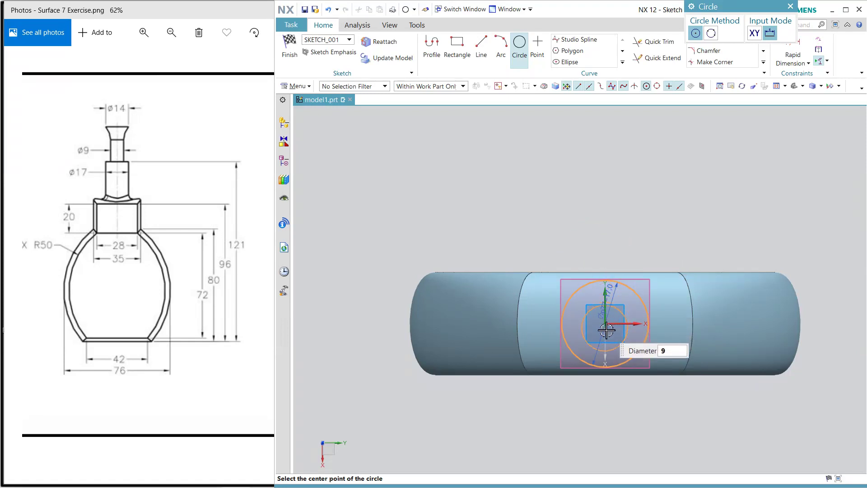
pyautogui.click(601, 277)
pyautogui.press('Escape')
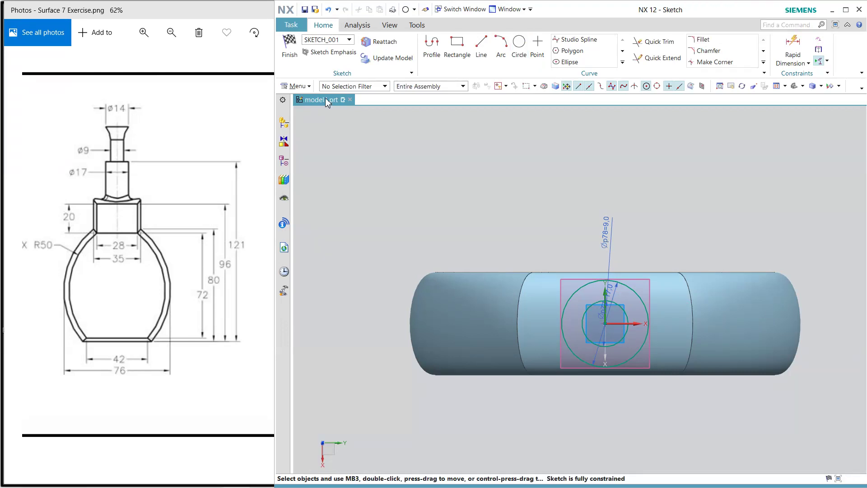
pyautogui.click(289, 48)
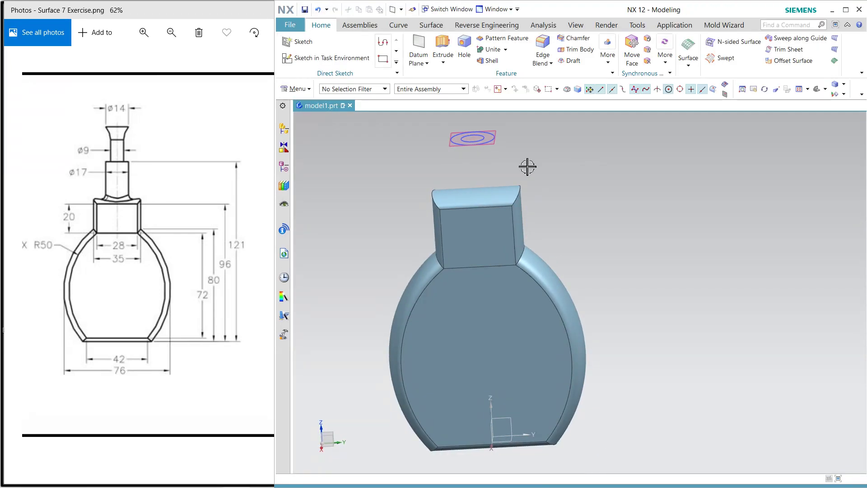
pyautogui.moveTo(527, 167)
pyautogui.mouseDown(button='middle')
pyautogui.moveTo(592, 238)
pyautogui.moveTo(537, 185)
pyautogui.mouseUp(button='middle')
# - Extrude the Ø17 circle downward Until Next as a sheet body
pyautogui.click(443, 47)
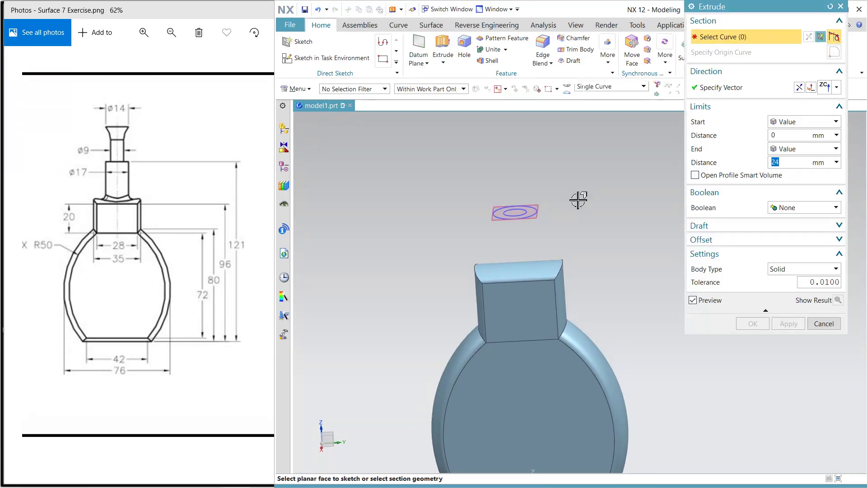
pyautogui.click(531, 217)
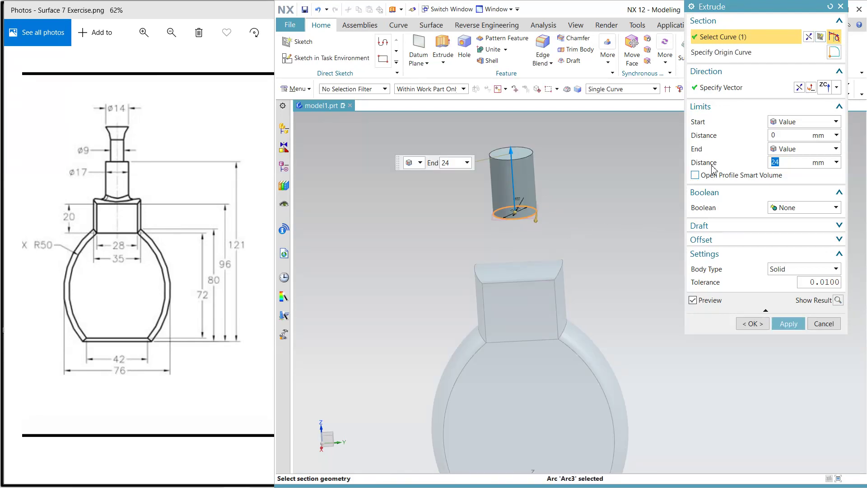
pyautogui.click(799, 88)
pyautogui.click(795, 149)
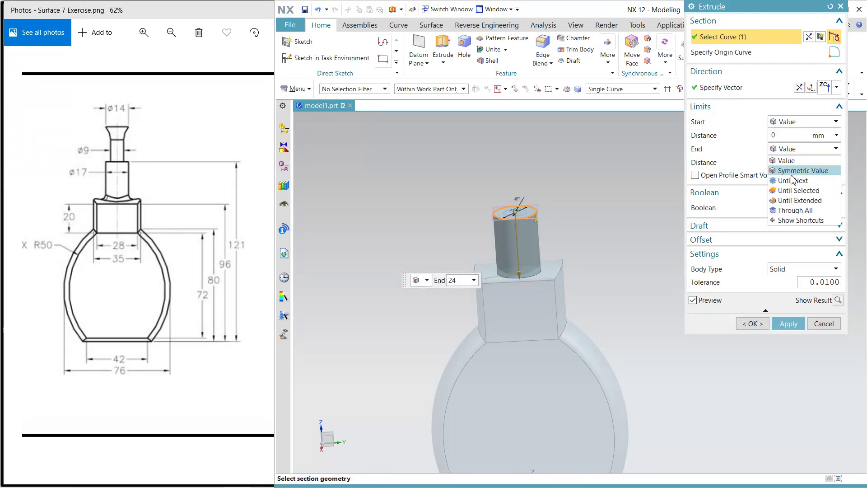
pyautogui.click(794, 180)
pyautogui.click(797, 255)
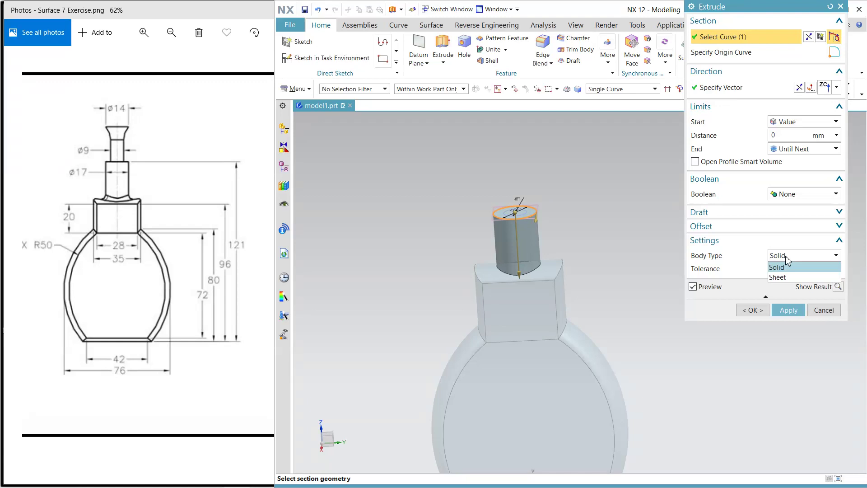
pyautogui.click(782, 276)
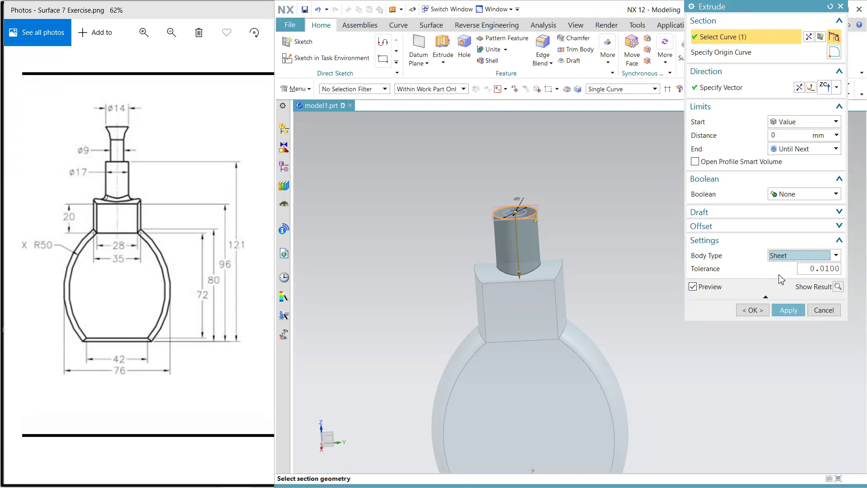
pyautogui.click(789, 310)
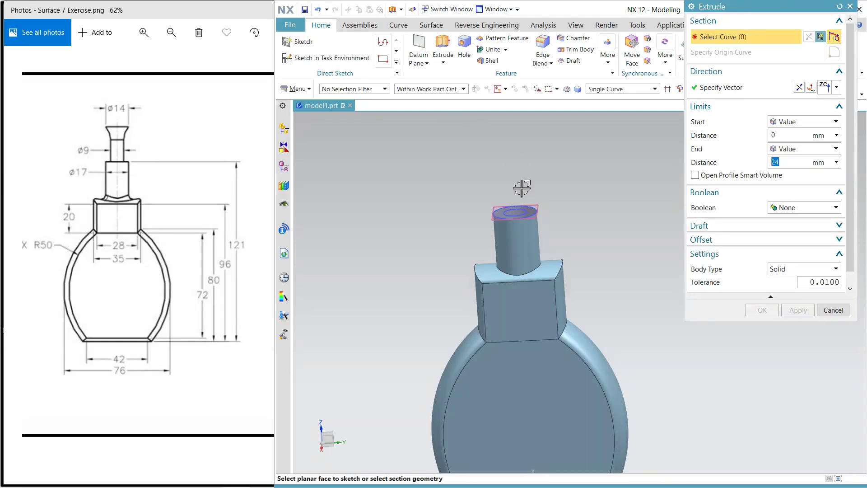
# - Extrude the Ø9 circle 15 mm upward as a sheet tube
pyautogui.click(526, 211)
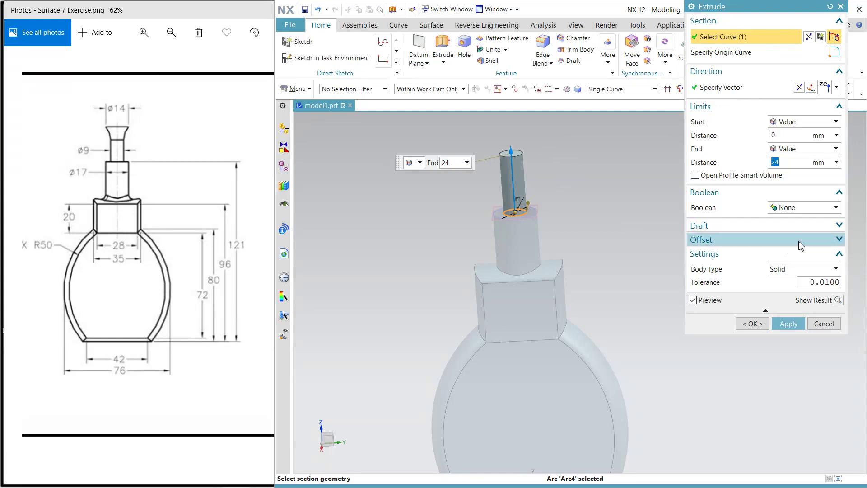
pyautogui.click(784, 272)
pyautogui.click(780, 291)
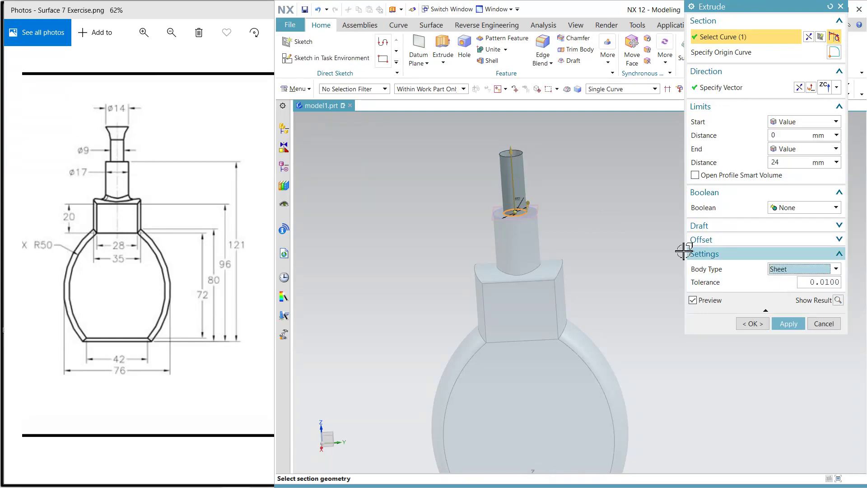
pyautogui.click(218, 190)
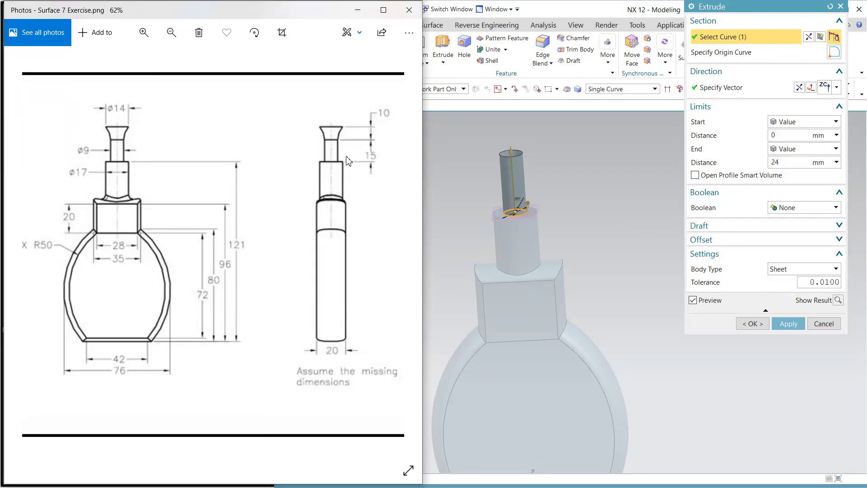
pyautogui.click(781, 164)
pyautogui.write('1')
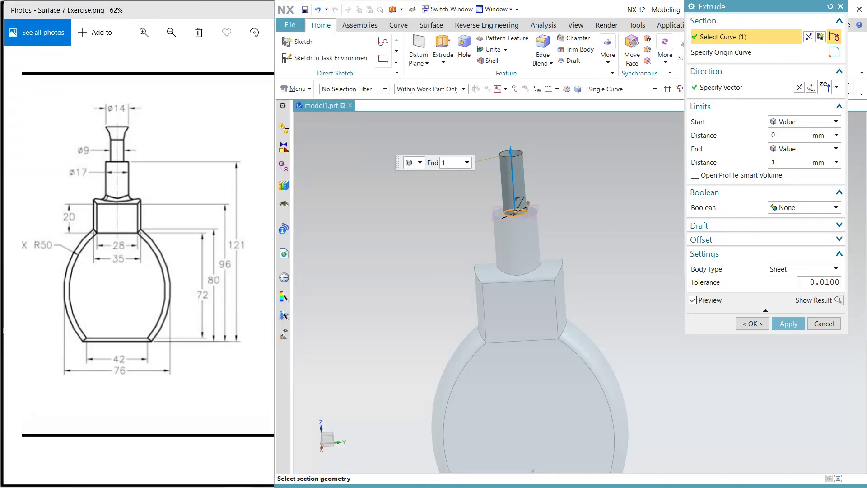
pyautogui.write('5')
pyautogui.press('Return')
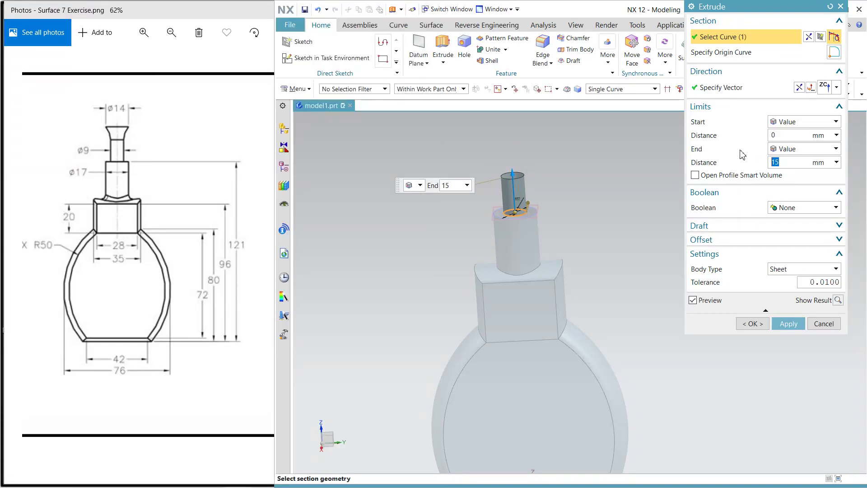
pyautogui.click(788, 322)
pyautogui.click(823, 325)
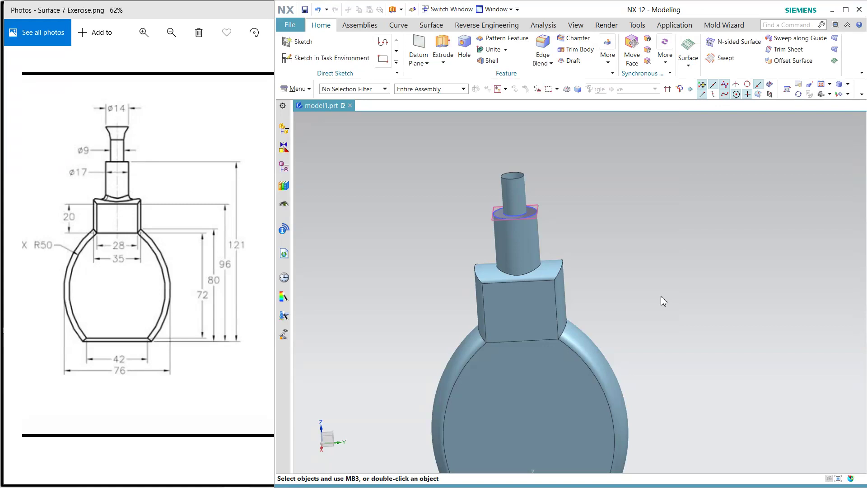
# - Cap the Ø17 neck cylinder top with a G0 N-sided surface bounded only by its outer circle
pyautogui.scroll(3, 492, 207)
pyautogui.click(734, 42)
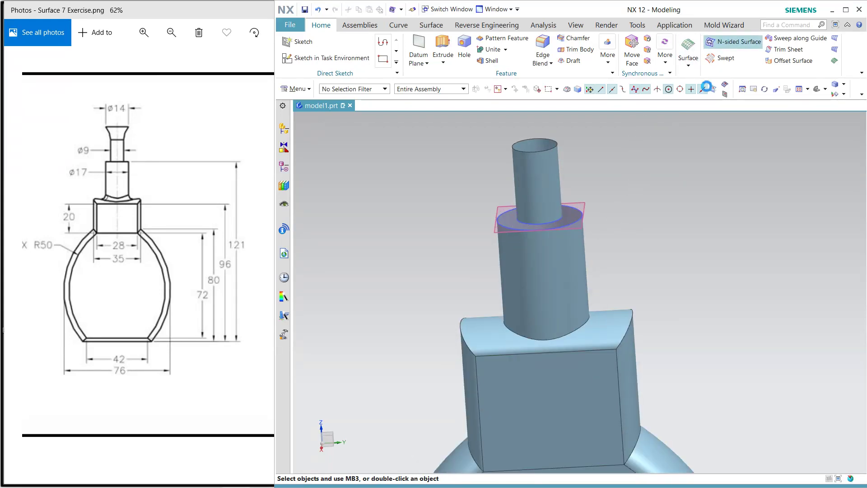
pyautogui.click(565, 218)
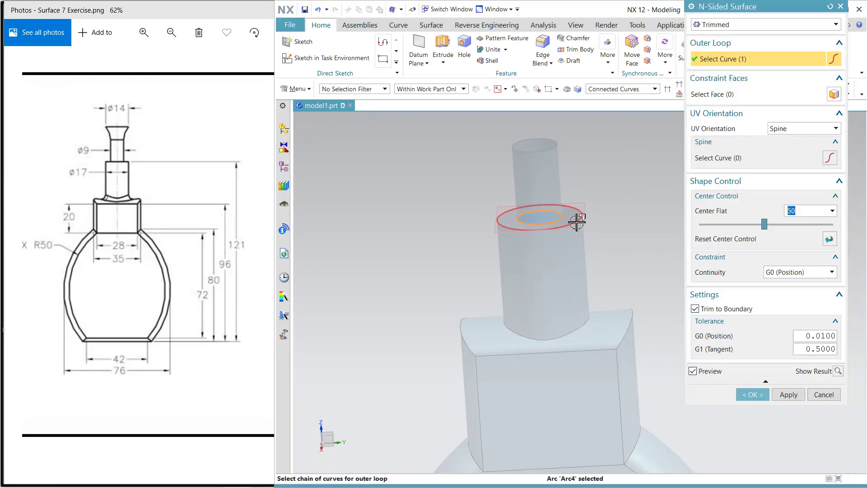
pyautogui.click(582, 262)
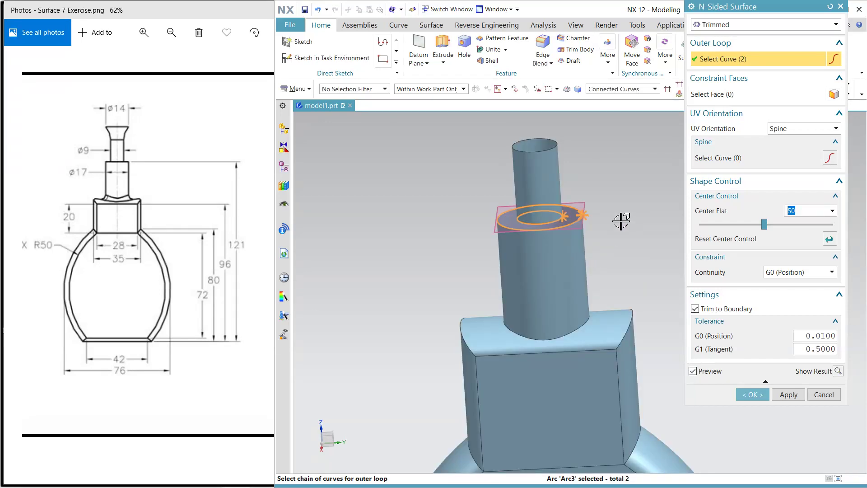
pyautogui.click(793, 272)
pyautogui.click(802, 274)
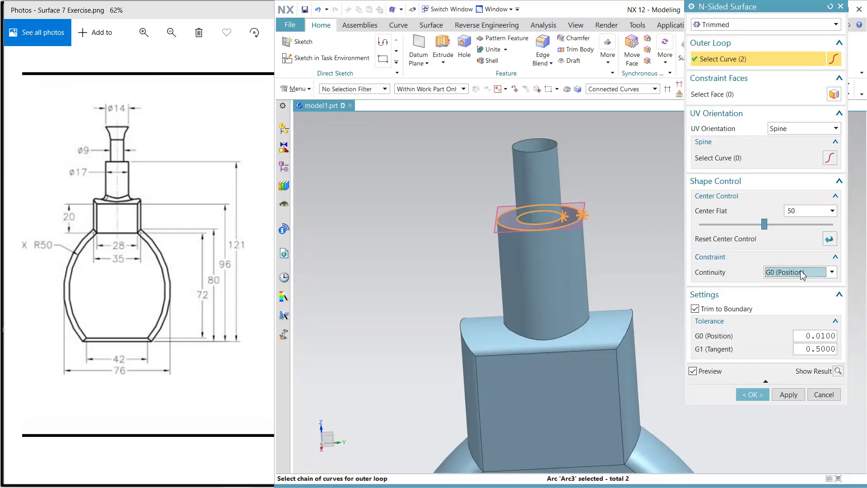
pyautogui.keyDown('shift'); pyautogui.click(542, 226); pyautogui.keyUp('shift')
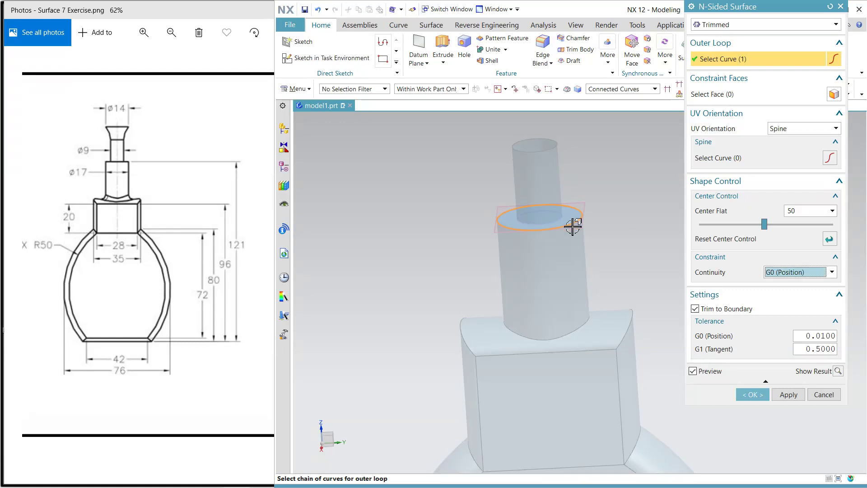
pyautogui.click(752, 394)
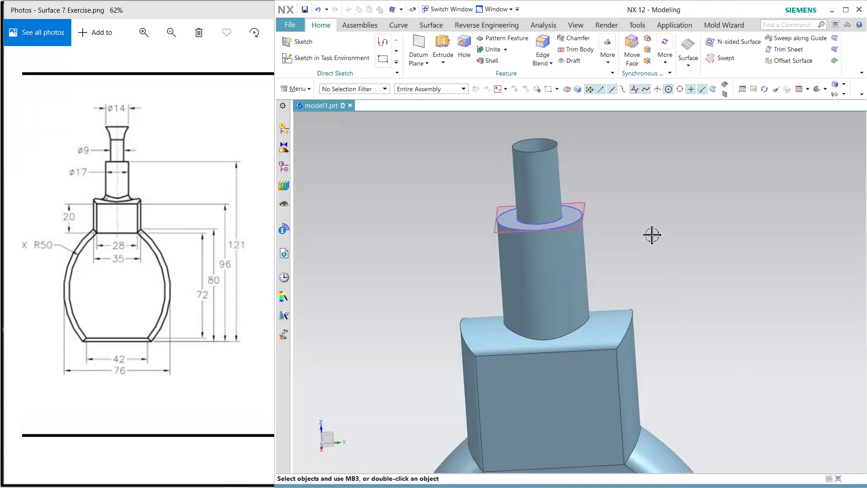
pyautogui.moveTo(652, 235); pyautogui.dragTo(562, 230, button='middle')
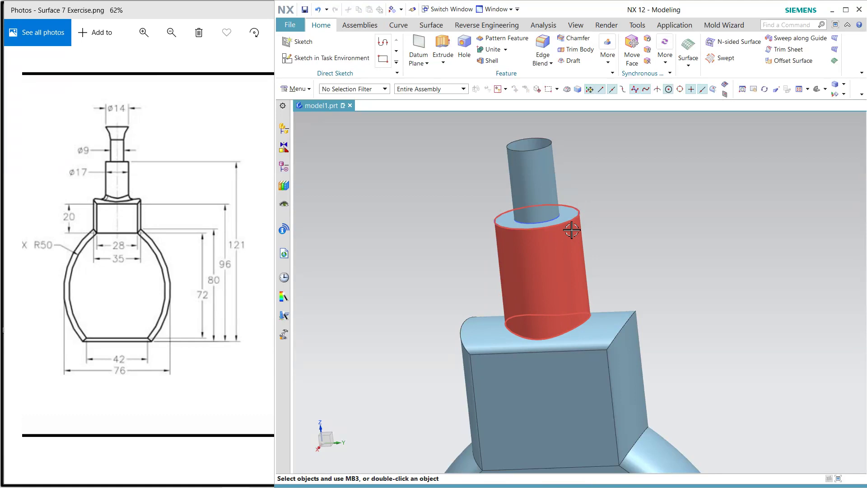
# - Tilt the model and check the side view on the reference drawing
pyautogui.moveTo(670, 229); pyautogui.dragTo(606, 196, button='middle')
pyautogui.scroll(-3, 679, 232)
pyautogui.scroll(2, 669, 231)
pyautogui.click(266, 207)
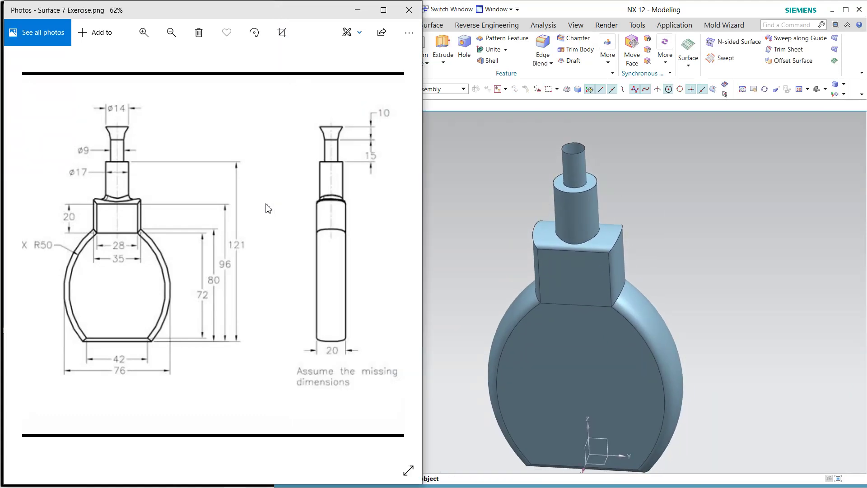
pyautogui.click(681, 223)
# - Create a datum plane offset 25 mm from the existing neck-top datum plane
pyautogui.click(284, 170)
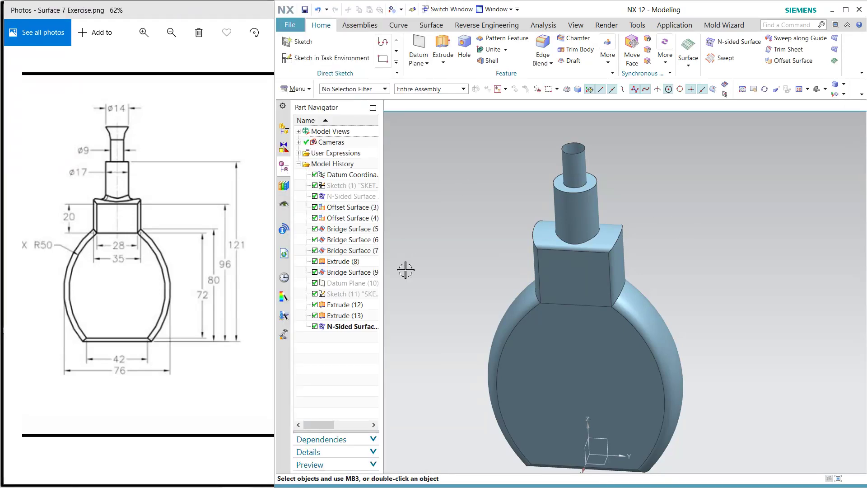
pyautogui.click(359, 285)
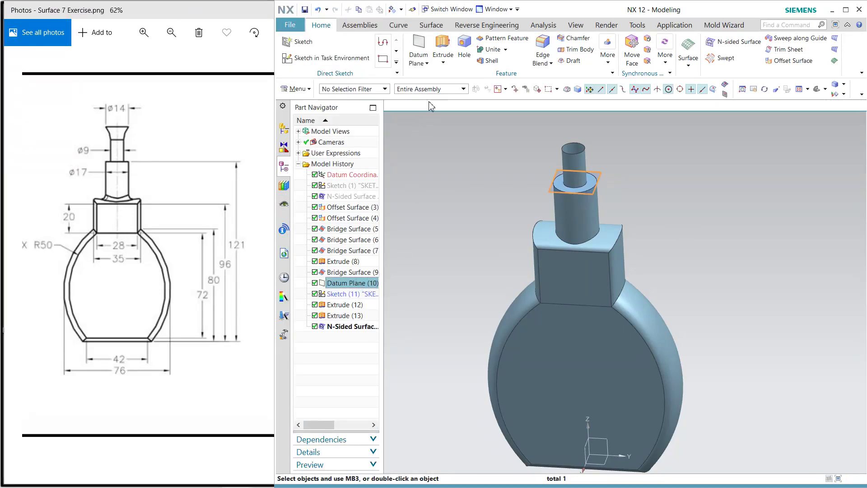
pyautogui.click(419, 49)
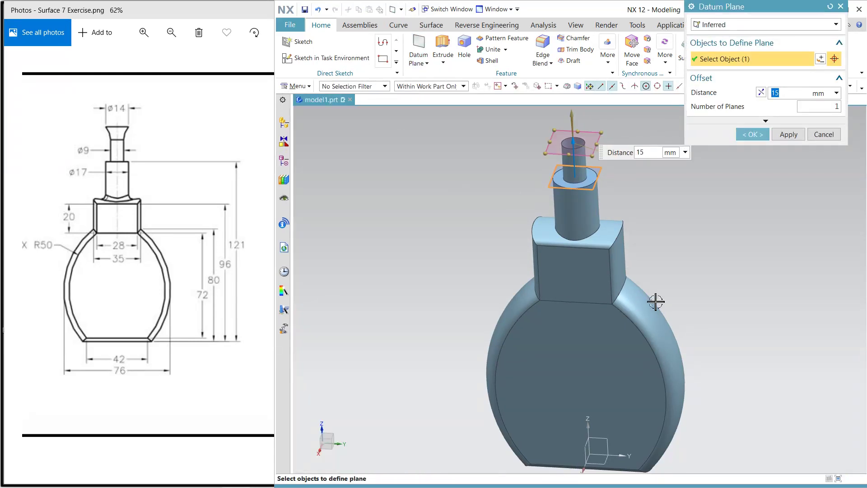
pyautogui.moveTo(656, 302); pyautogui.dragTo(665, 337, button='middle')
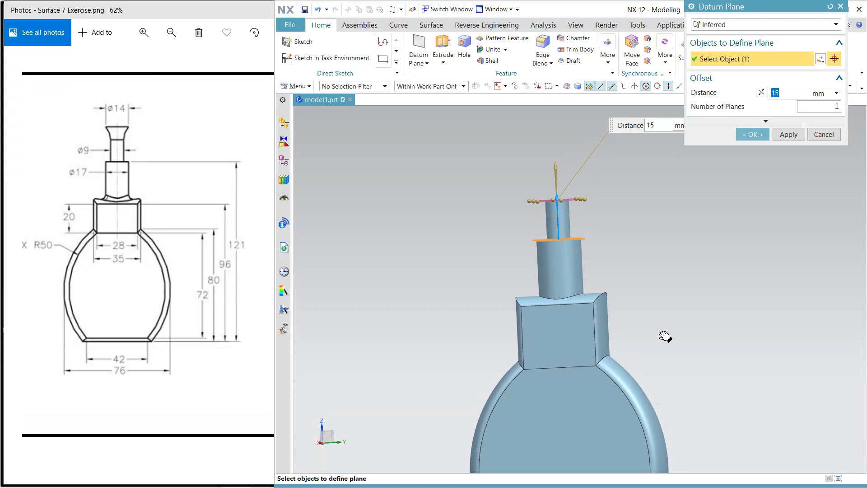
pyautogui.click(230, 168)
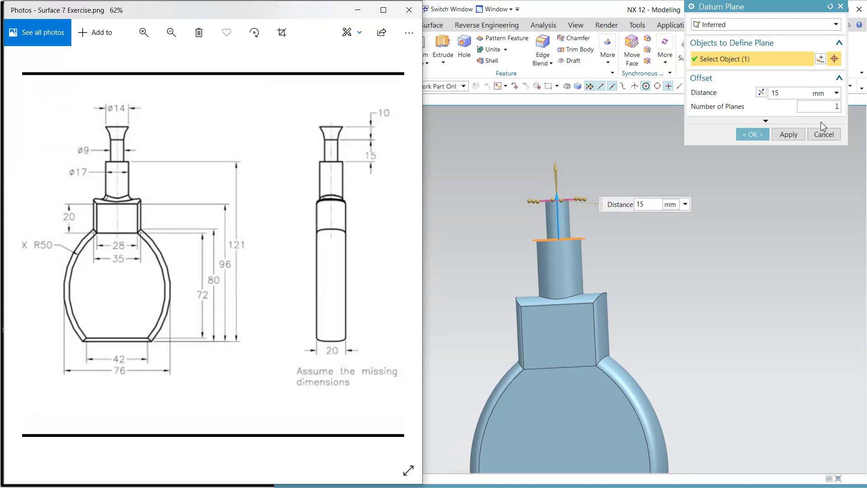
pyautogui.click(792, 99)
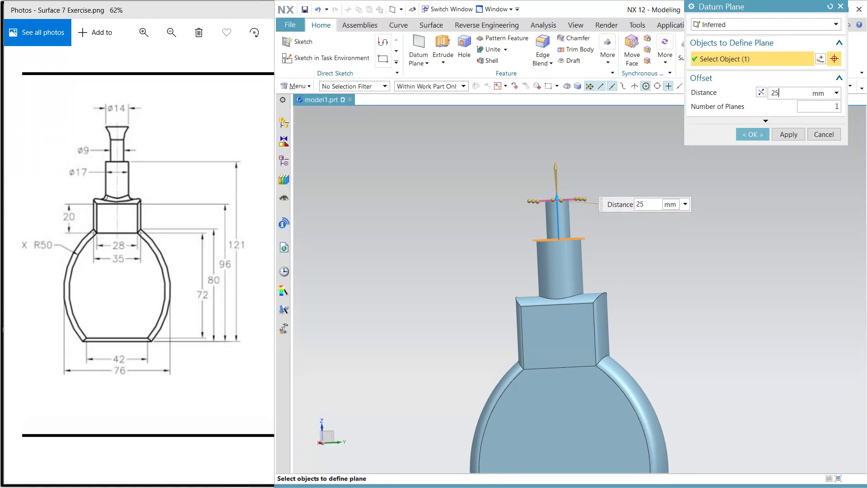
pyautogui.click(752, 134)
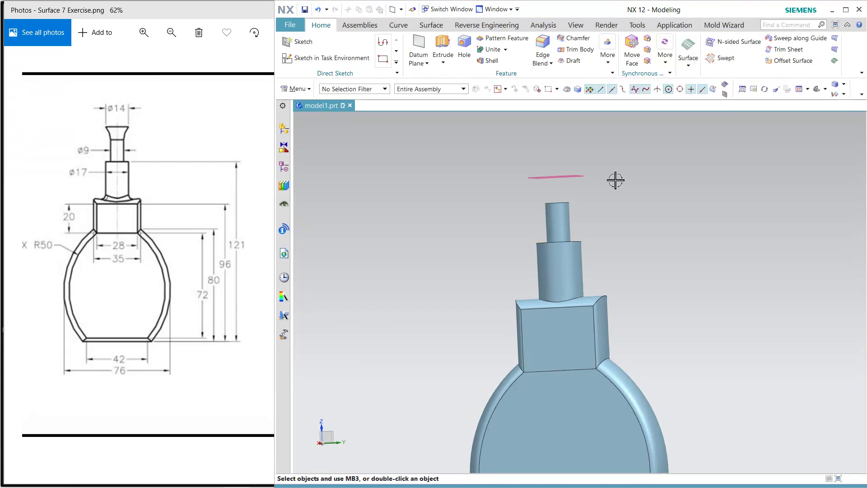
# - Start a sketch on the new datum plane, oriented by a picked edge
pyautogui.moveTo(616, 181); pyautogui.dragTo(606, 183, button='middle')
pyautogui.click(582, 180)
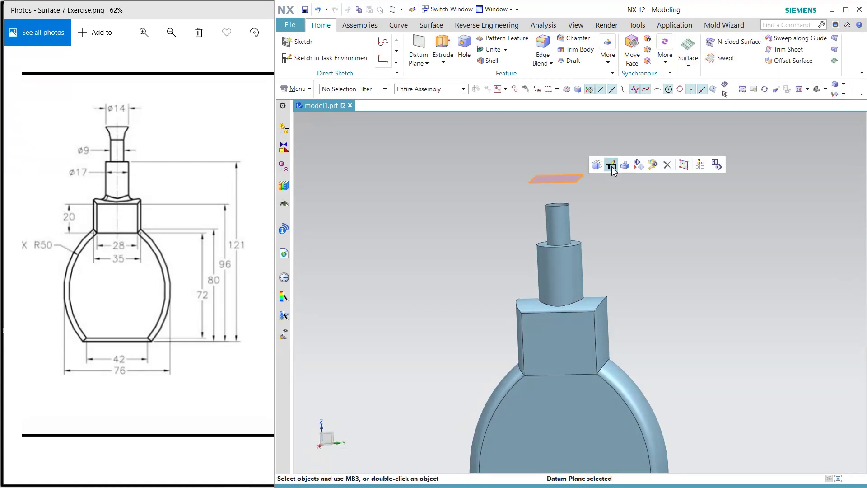
pyautogui.click(611, 165)
pyautogui.moveTo(611, 193); pyautogui.dragTo(619, 207, button='middle')
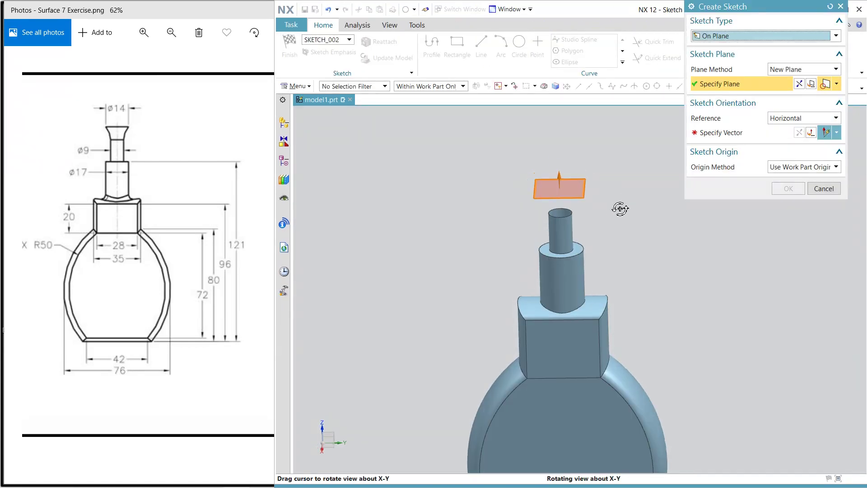
pyautogui.click(727, 133)
pyautogui.click(604, 289)
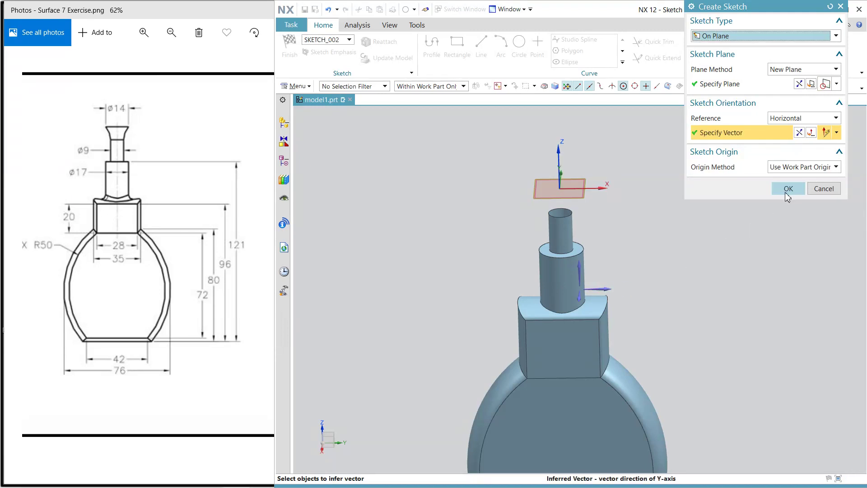
pyautogui.click(789, 188)
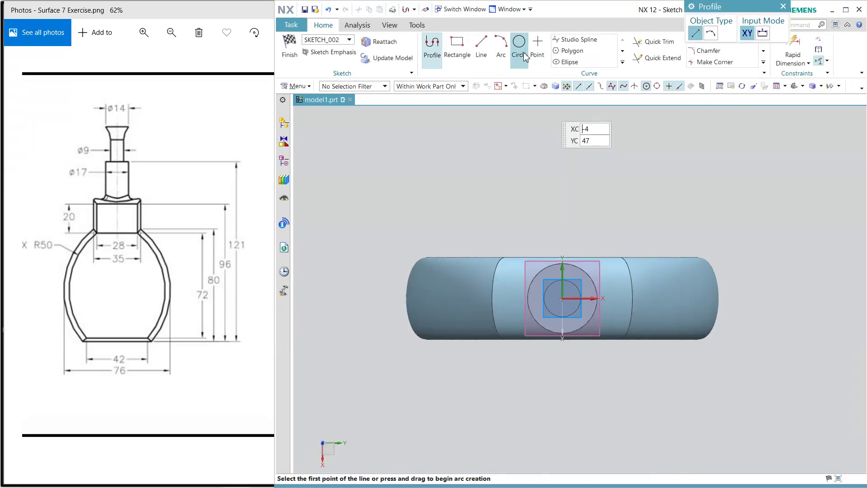
# - Draw a Ø14 circle centred on the sketch origin and finish the sketch
pyautogui.click(519, 42)
pyautogui.click(563, 299)
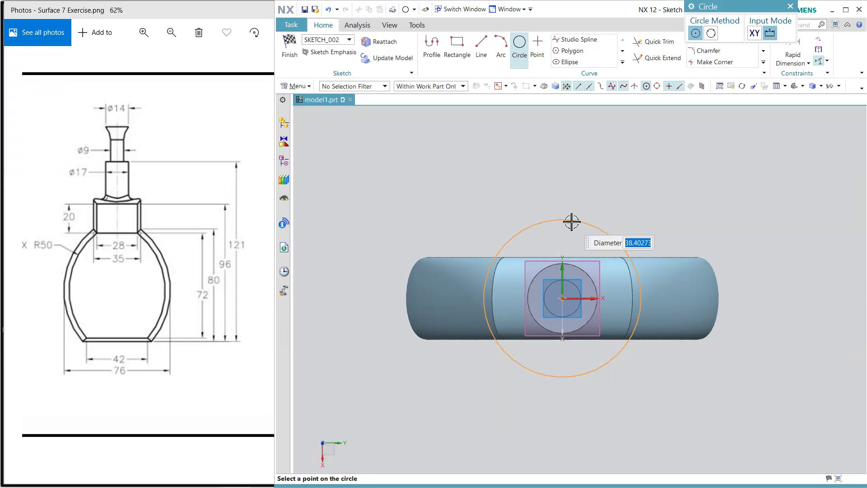
pyautogui.write('14')
pyautogui.press('Return')
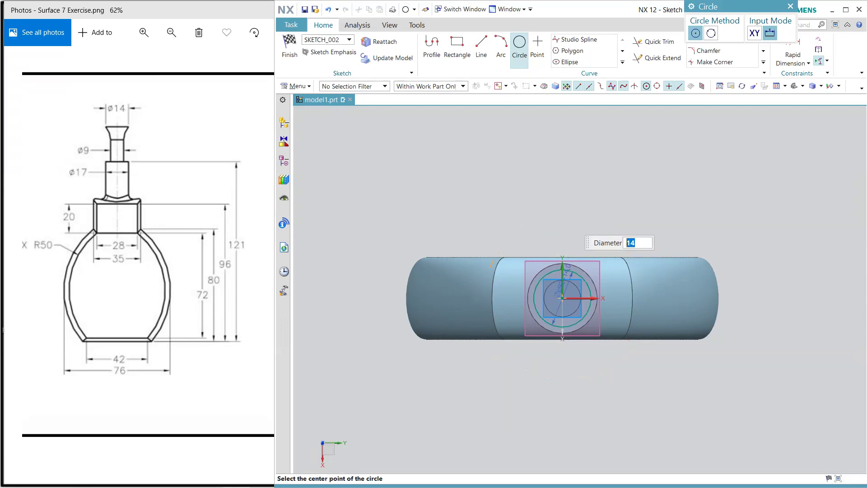
pyautogui.click(289, 57)
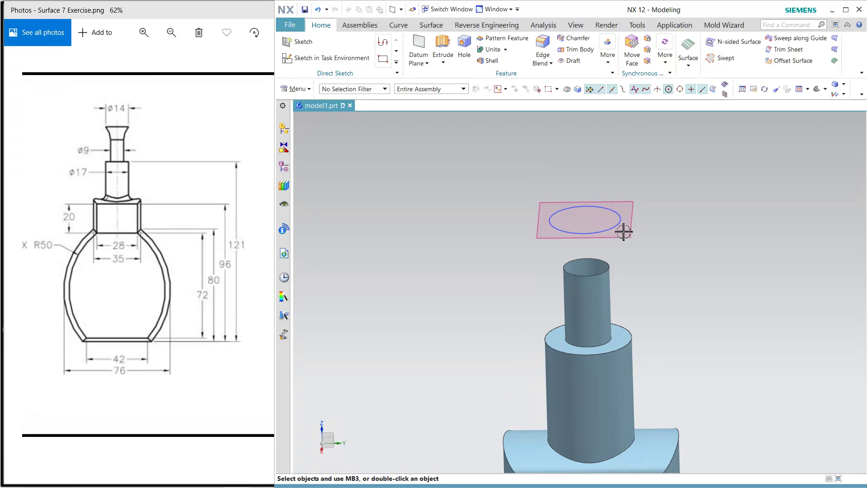
# - Hide the datum plane and pick the neck top edge and Ø14 circle as Through Curves sections
pyautogui.click(626, 235)
pyautogui.click(609, 224)
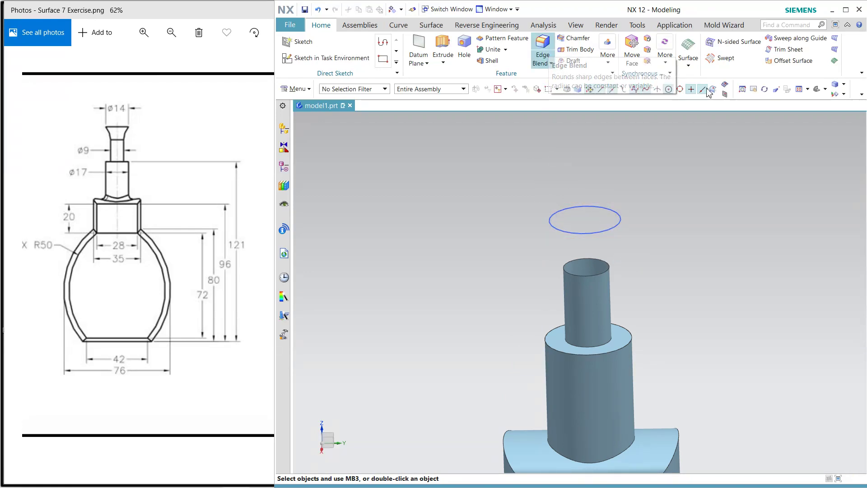
pyautogui.click(835, 42)
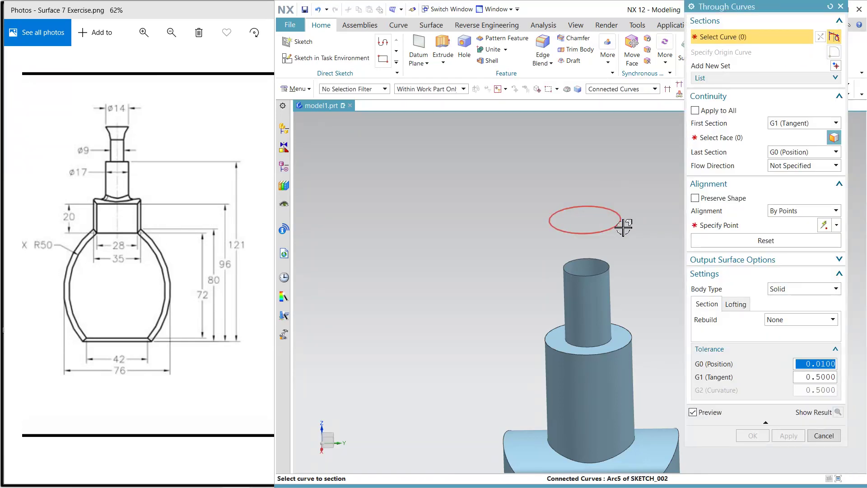
pyautogui.click(608, 271)
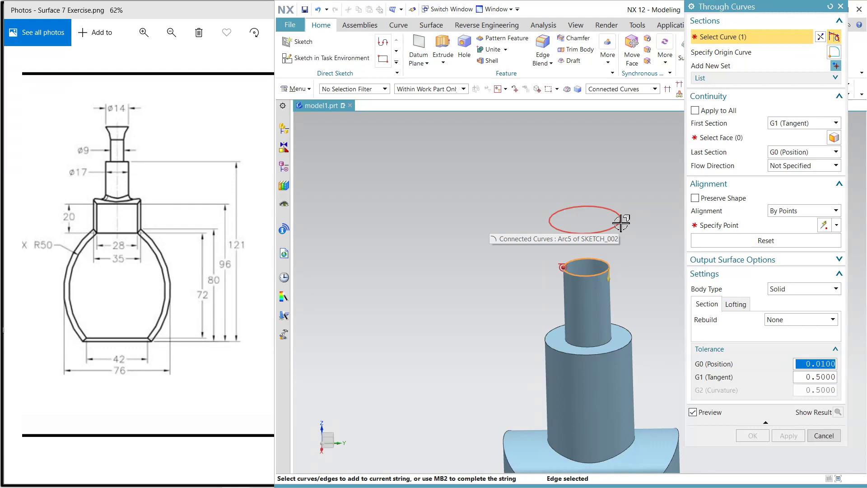
pyautogui.middleClick(627, 219)
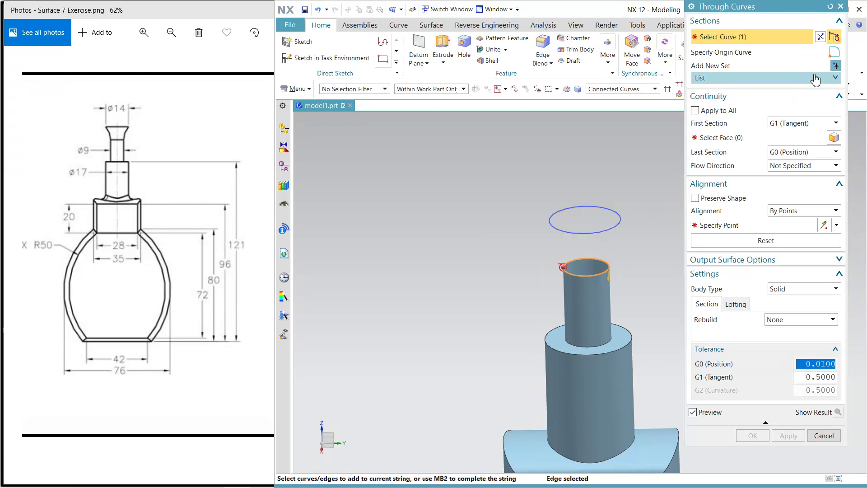
pyautogui.click(623, 220)
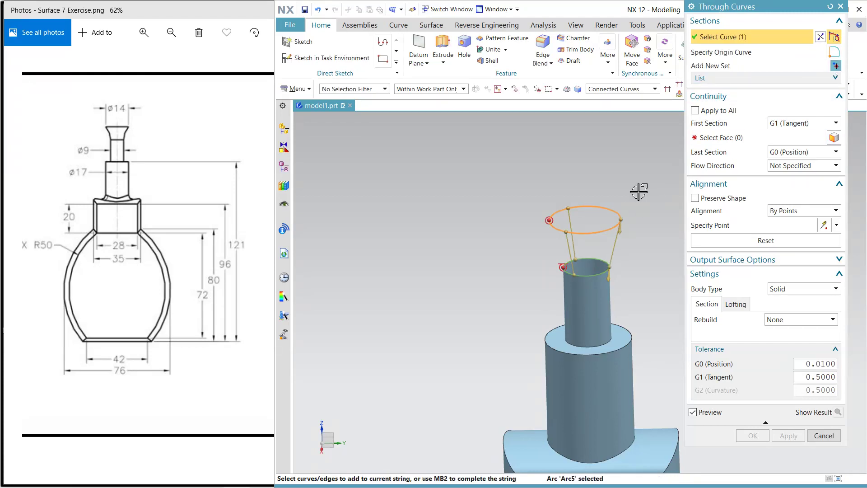
# - Make the loft a sheet body with G1 tangent continuity to the neck face
pyautogui.click(791, 123)
pyautogui.click(788, 132)
pyautogui.click(773, 274)
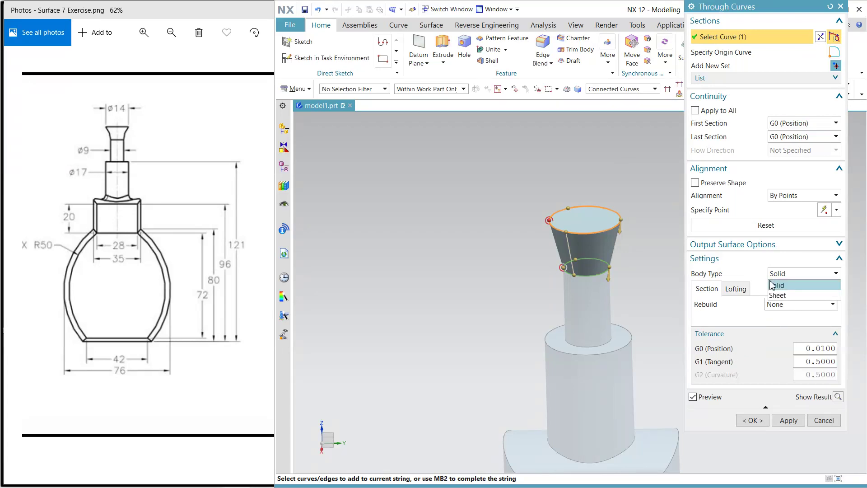
pyautogui.click(773, 294)
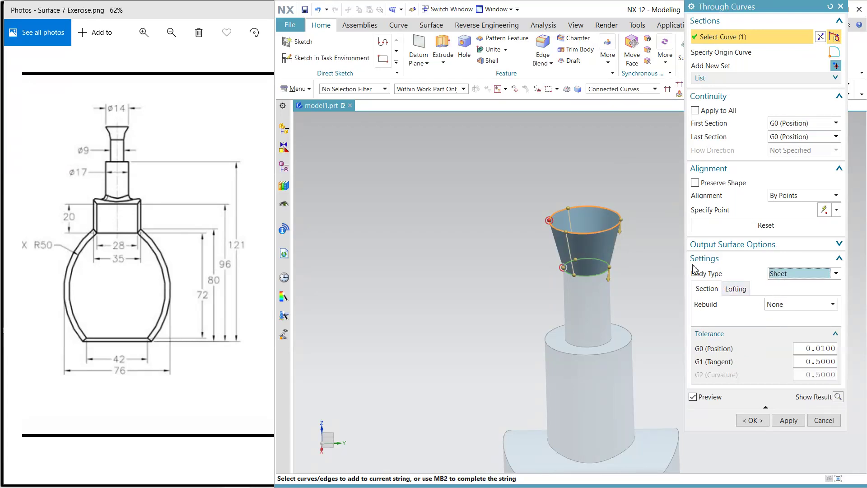
pyautogui.click(774, 126)
pyautogui.click(788, 138)
pyautogui.click(610, 296)
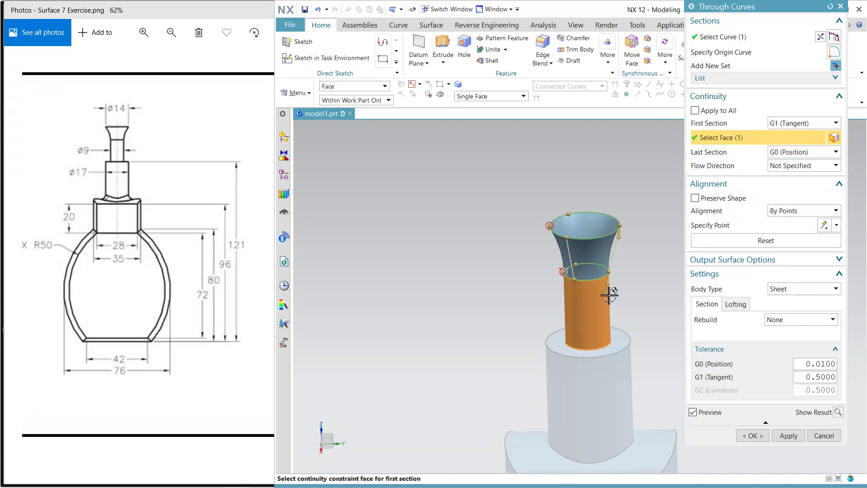
# - Create the flared lofted top sheet and bring the neck top into view
pyautogui.click(750, 435)
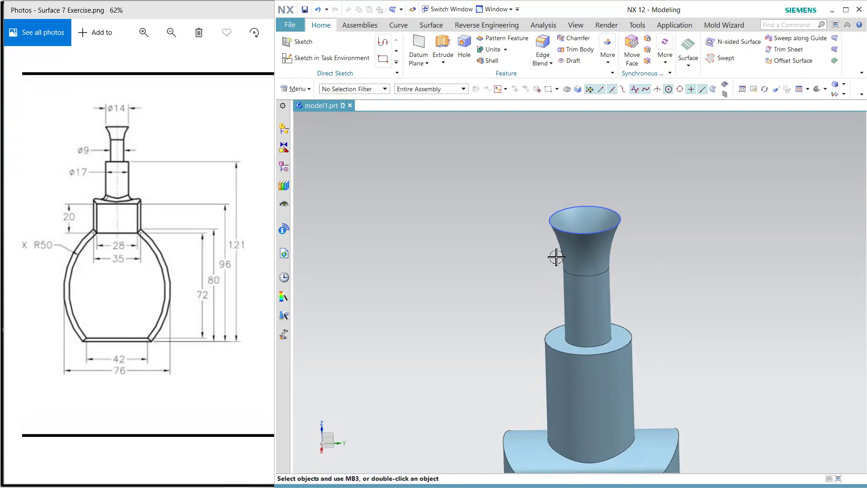
pyautogui.scroll(-5, 656, 280)
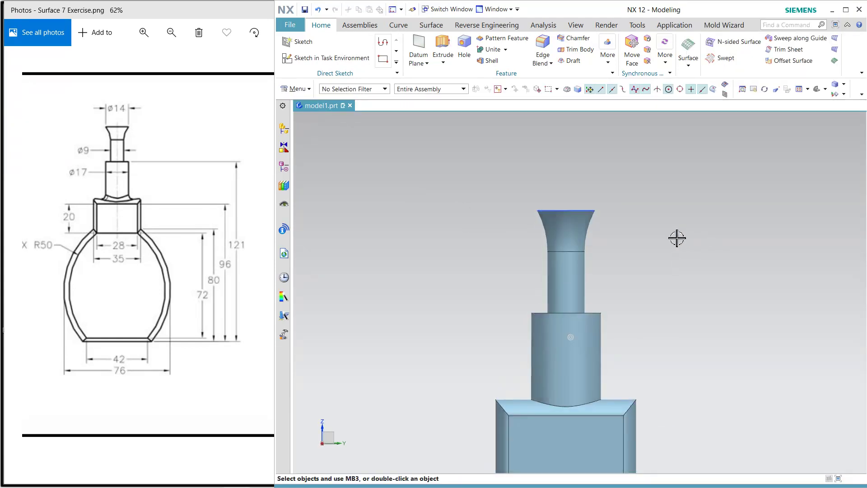
pyautogui.keyDown('shift'); pyautogui.moveTo(679, 270); pyautogui.dragTo(630, 226, button='middle'); pyautogui.keyUp('shift')
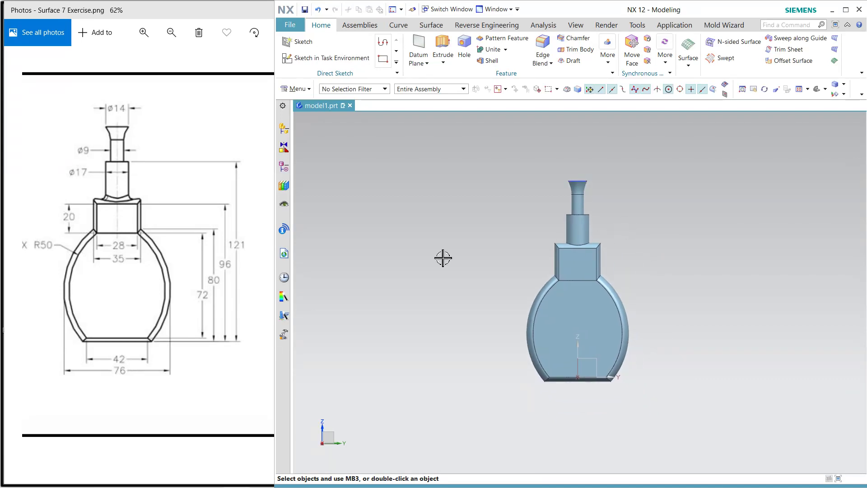
pyautogui.moveTo(412, 240); pyautogui.dragTo(478, 254, button='middle')
pyautogui.scroll(2, 594, 175)
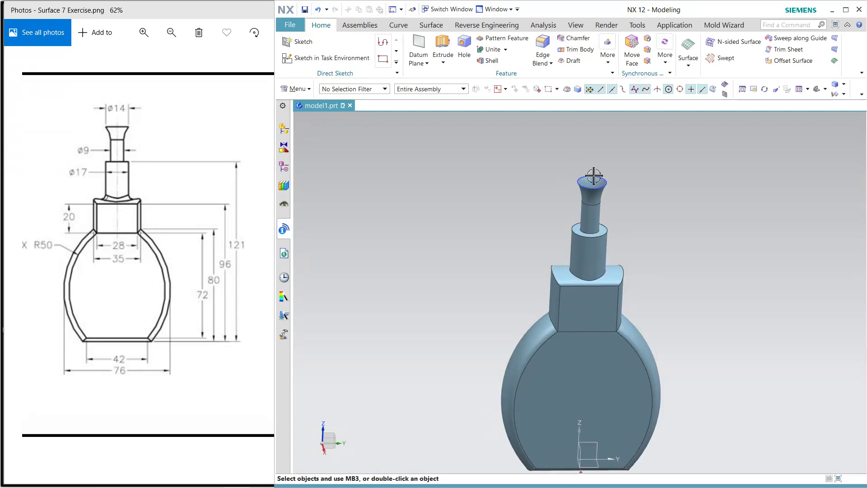
# - Select the neck-top edge and start Face Blend from the Edge Blend dropdown
pyautogui.click(607, 197)
pyautogui.click(551, 64)
pyautogui.click(554, 86)
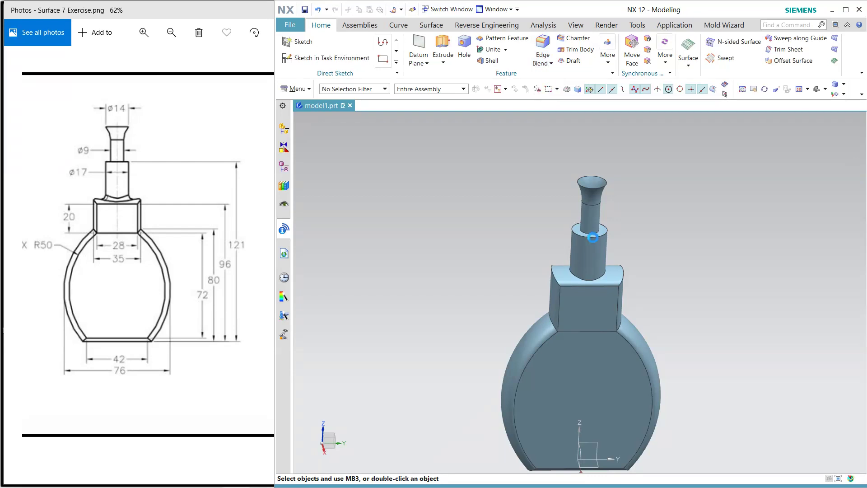
# - Blend the Ø17 neck cylinder into the shoulder top with a 5 mm face blend
pyautogui.scroll(3, 587, 271)
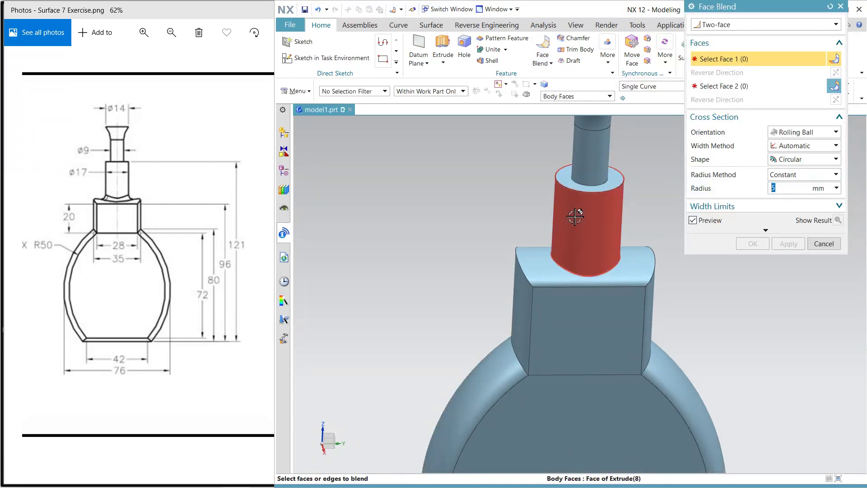
pyautogui.click(572, 215)
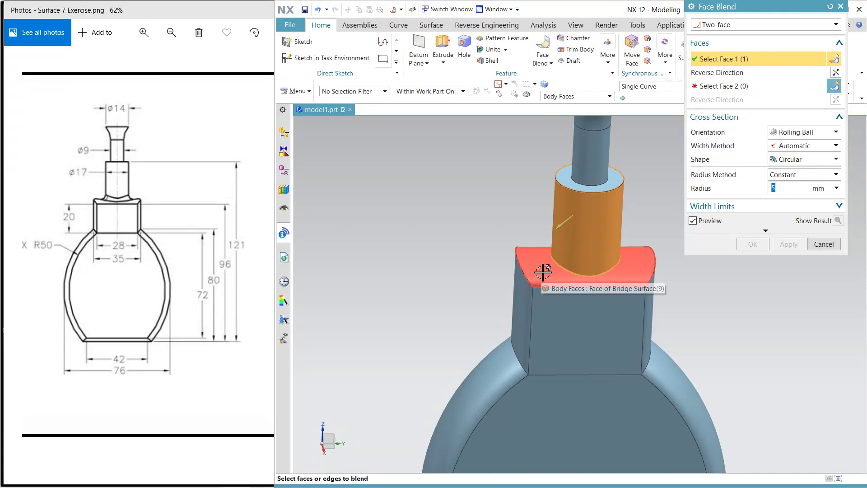
pyautogui.click(757, 86)
pyautogui.click(540, 261)
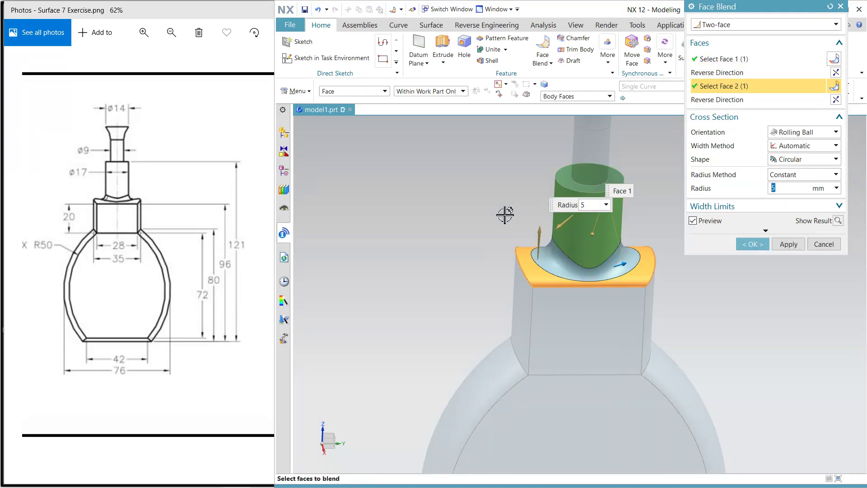
pyautogui.click(754, 244)
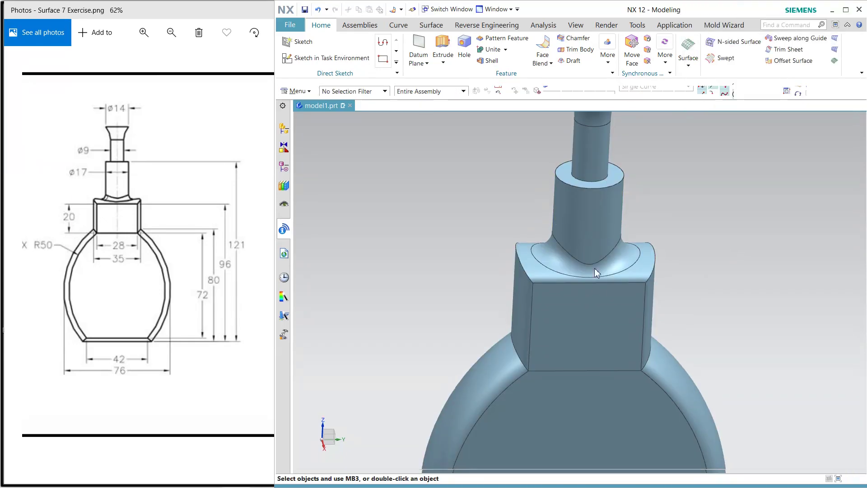
pyautogui.scroll(-5, 424, 232)
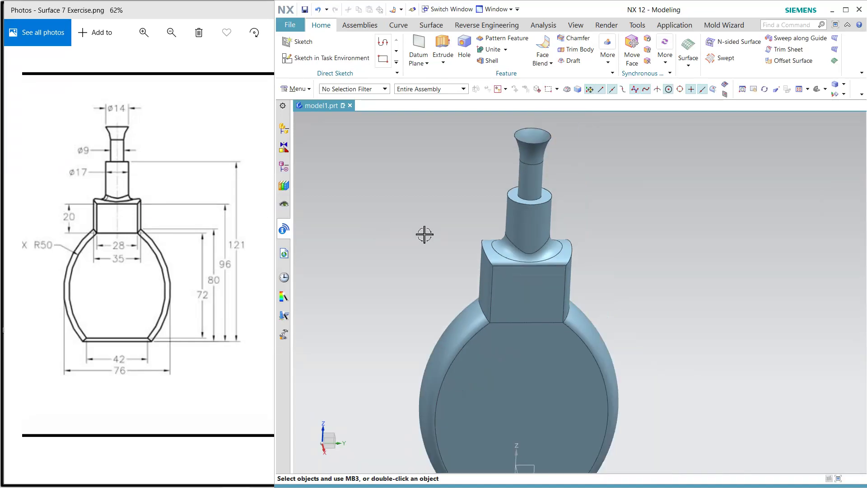
pyautogui.moveTo(616, 285)
pyautogui.mouseDown(button='middle')
pyautogui.moveTo(619, 273)
pyautogui.moveTo(612, 283)
pyautogui.mouseUp(button='middle')
# - Hide the datum coordinate system and start the Sew command from Surface > More
pyautogui.click(510, 389)
pyautogui.click(511, 393)
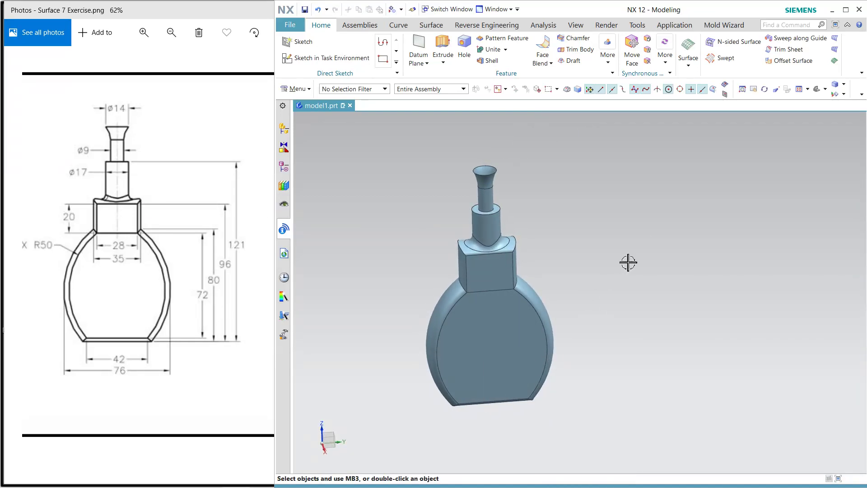
pyautogui.click(431, 25)
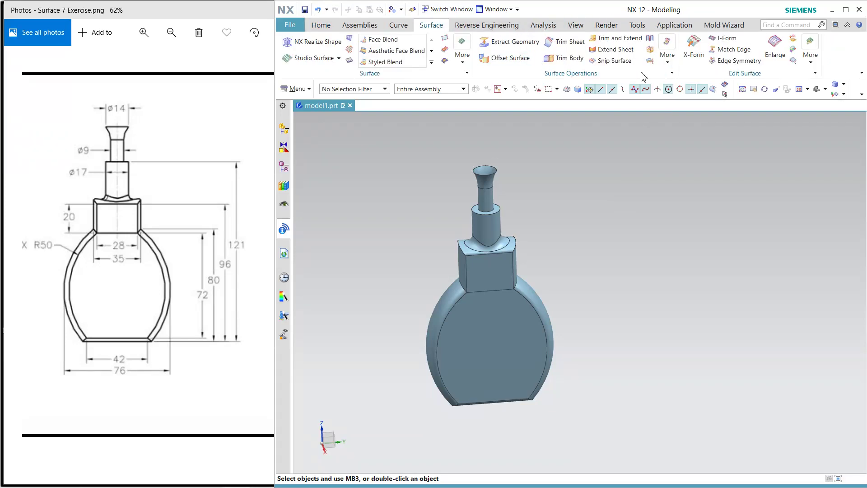
pyautogui.click(669, 48)
pyautogui.click(687, 86)
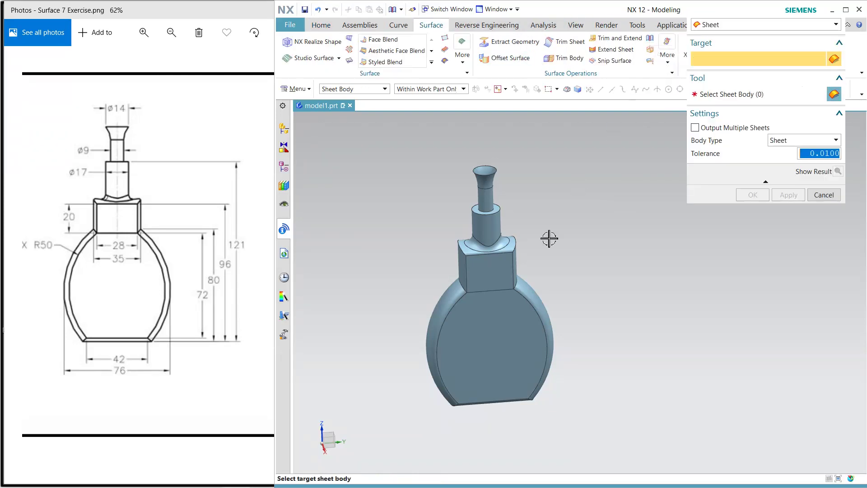
# - Pick the front face as Sew target and five neck and side sheets as tools, then cancel
pyautogui.click(483, 378)
pyautogui.click(486, 271)
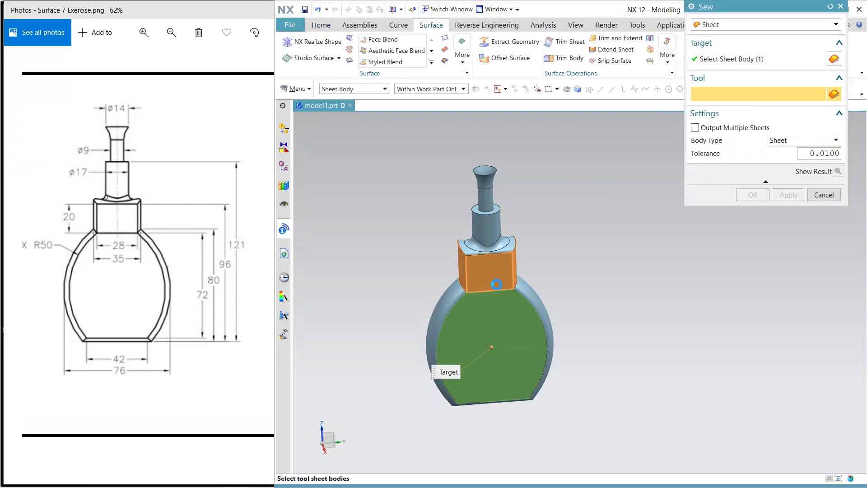
pyautogui.click(534, 300)
pyautogui.click(455, 309)
pyautogui.click(476, 251)
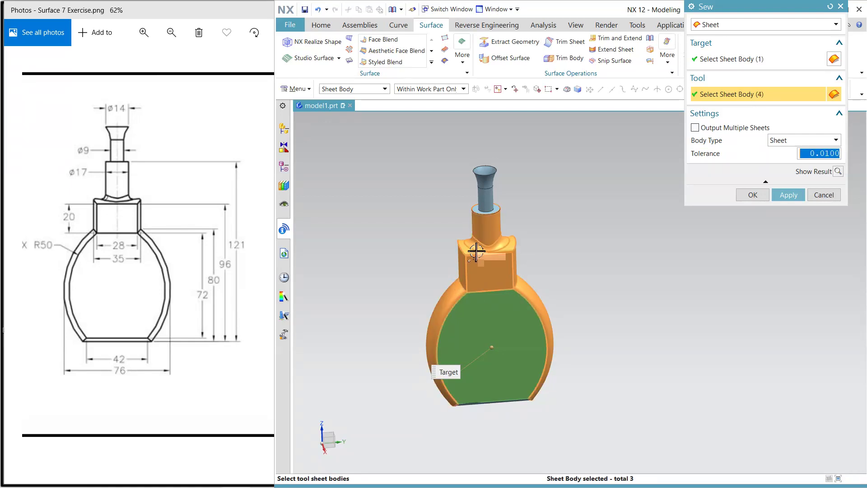
pyautogui.click(488, 204)
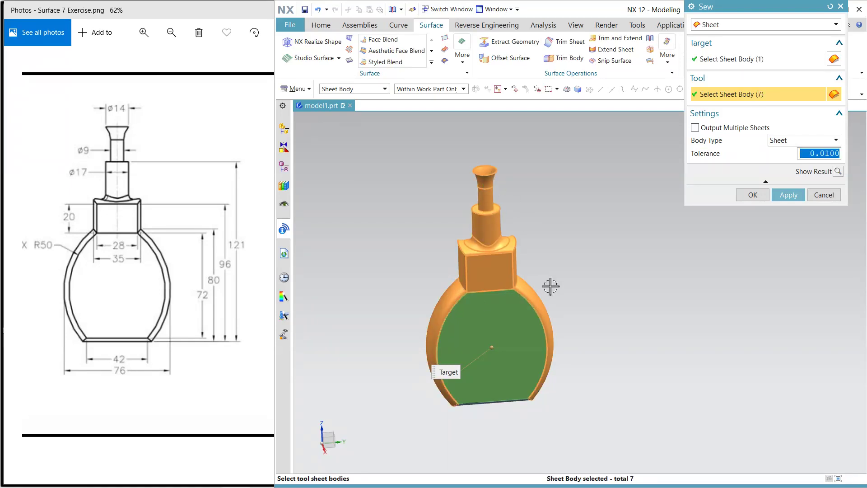
pyautogui.moveTo(551, 287); pyautogui.dragTo(528, 281, button='middle')
pyautogui.click(823, 195)
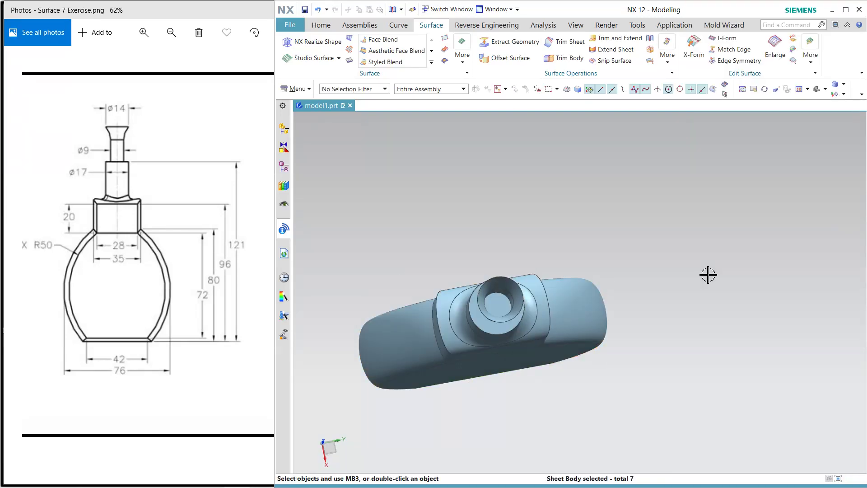
# - Trim the neck ring face back to the Ø9 stem's inner circular edge with Trim Sheet
pyautogui.moveTo(667, 288)
pyautogui.mouseDown(button='middle')
pyautogui.moveTo(666, 262)
pyautogui.moveTo(675, 298)
pyautogui.mouseUp(button='middle')
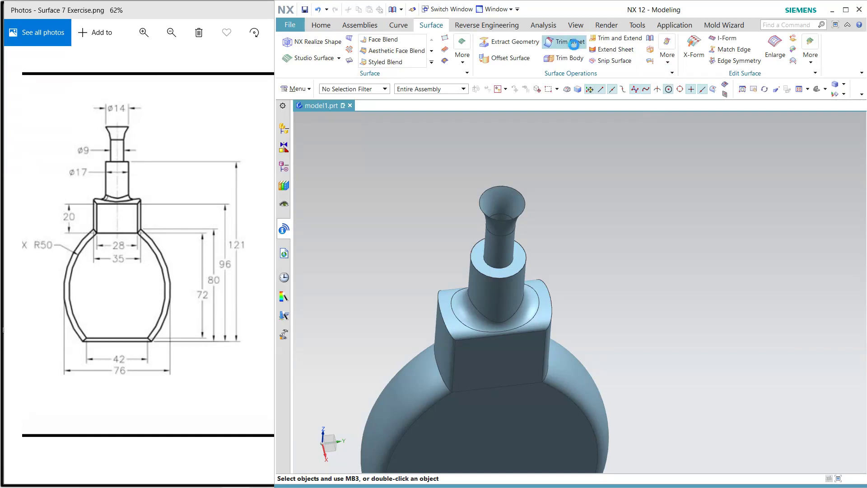
pyautogui.click(572, 44)
pyautogui.scroll(3, 524, 262)
pyautogui.click(519, 252)
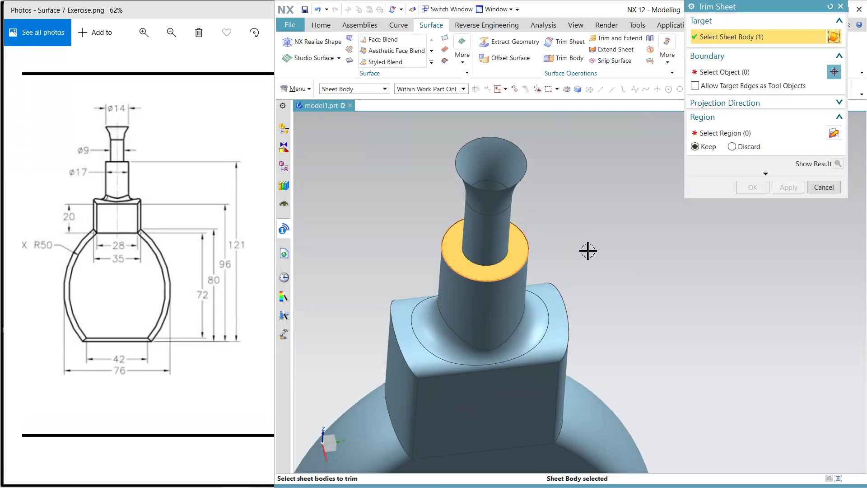
pyautogui.click(718, 72)
pyautogui.click(508, 257)
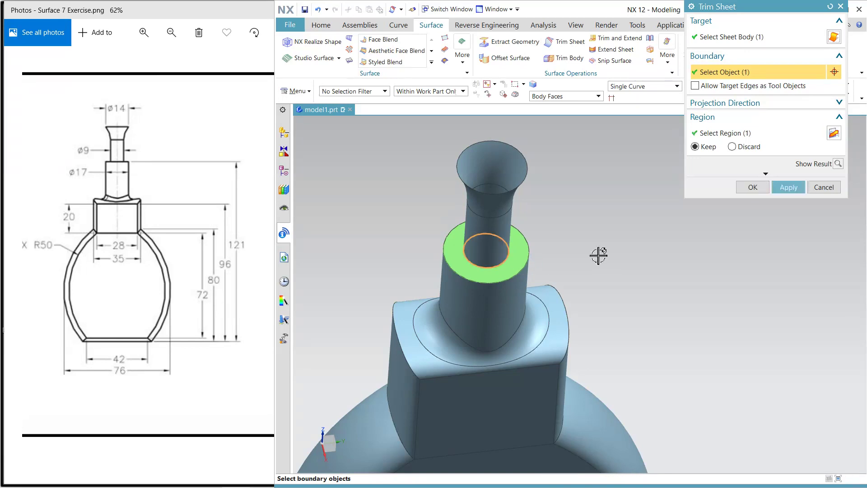
pyautogui.click(837, 164)
pyautogui.moveTo(625, 209)
pyautogui.mouseDown(button='middle')
pyautogui.moveTo(623, 240)
pyautogui.moveTo(630, 205)
pyautogui.mouseUp(button='middle')
pyautogui.click(753, 187)
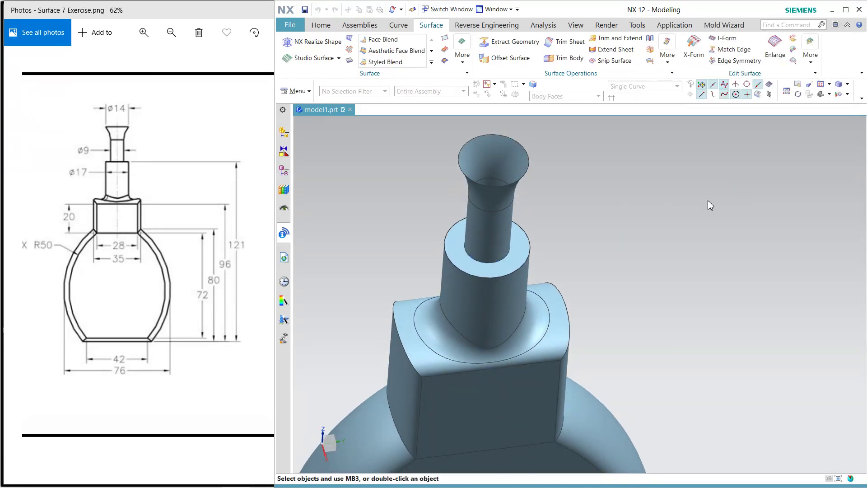
# - Set the nozzle sheet as Sew target and add the bore, neck, shoulder and box sheets as tools
pyautogui.moveTo(708, 200); pyautogui.dragTo(658, 56, button='middle')
pyautogui.click(650, 40)
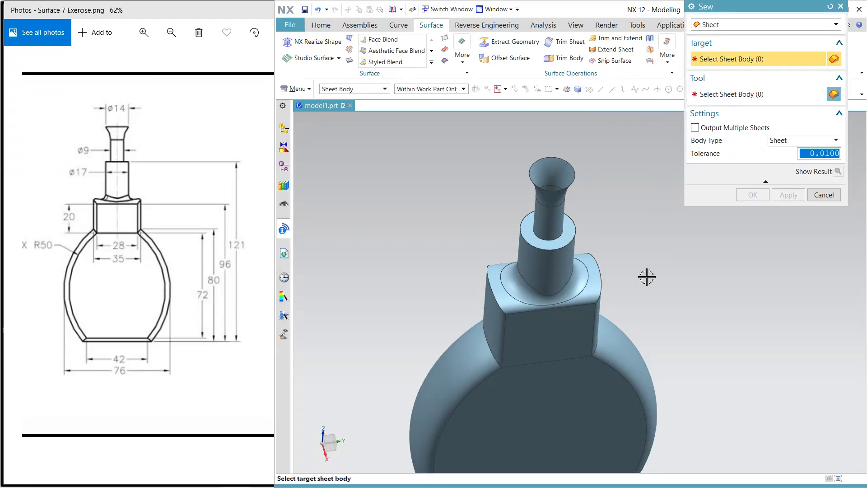
pyautogui.scroll(-2, 601, 257)
pyautogui.click(579, 222)
pyautogui.click(564, 241)
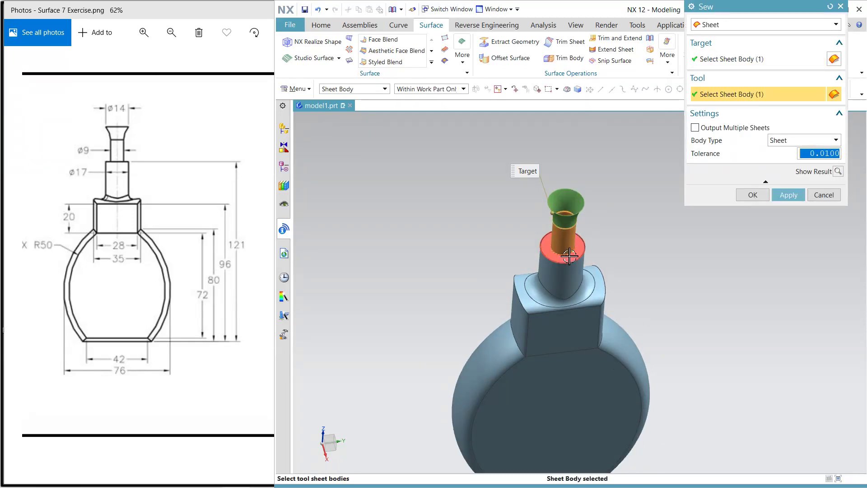
pyautogui.click(564, 256)
pyautogui.click(584, 295)
pyautogui.click(568, 344)
# - Add the front and side face sheets as tools and sew everything into one sheet body
pyautogui.click(527, 378)
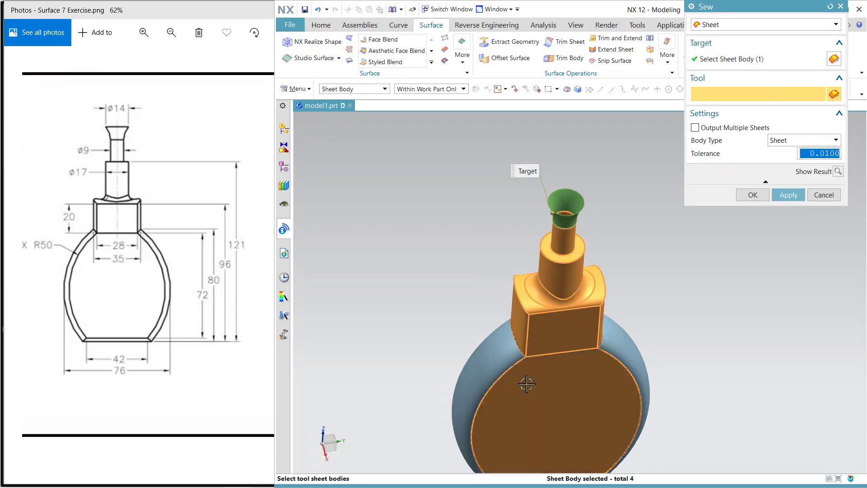
pyautogui.click(492, 378)
pyautogui.click(591, 364)
pyautogui.moveTo(757, 378); pyautogui.dragTo(451, 261, button='middle')
pyautogui.click(452, 262)
pyautogui.click(347, 274)
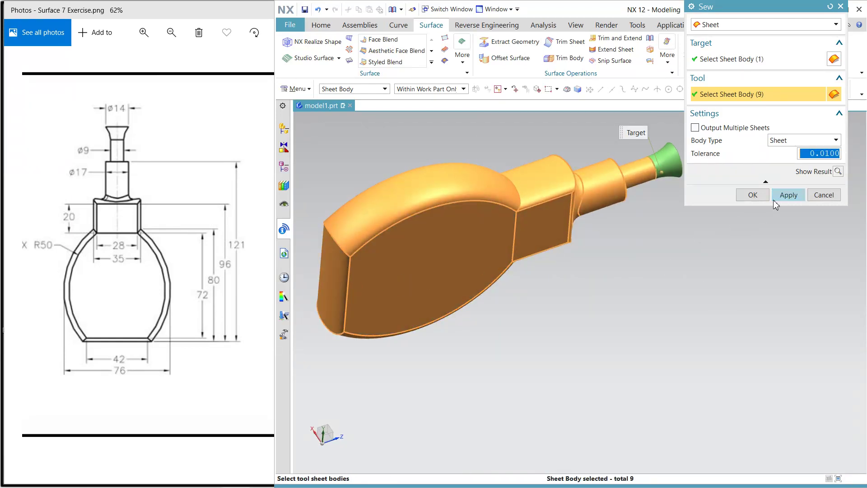
pyautogui.click(763, 195)
pyautogui.moveTo(709, 265)
pyautogui.mouseDown(button='middle')
pyautogui.moveTo(712, 329)
pyautogui.moveTo(648, 287)
pyautogui.moveTo(709, 326)
pyautogui.moveTo(691, 269)
pyautogui.moveTo(723, 259)
pyautogui.mouseUp(button='middle')
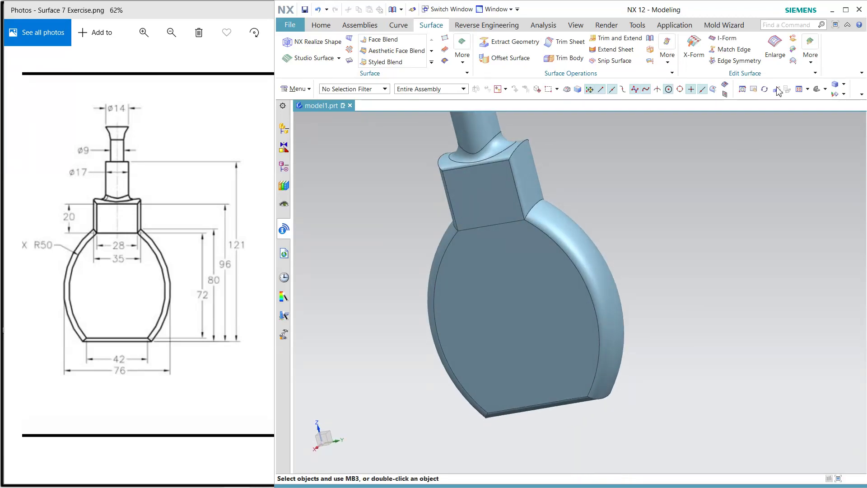
# - Switch to a trimetric view, turn on True Shading and apply the yellow global material
pyautogui.click(778, 90)
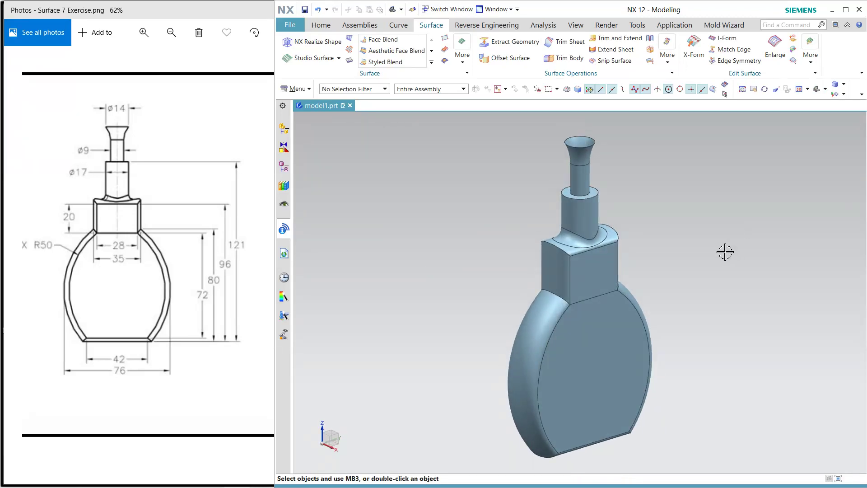
pyautogui.click(576, 24)
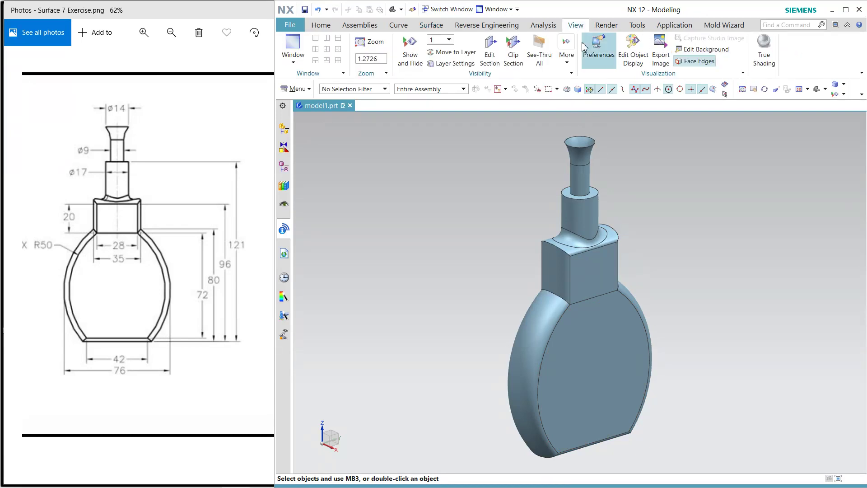
pyautogui.click(634, 61)
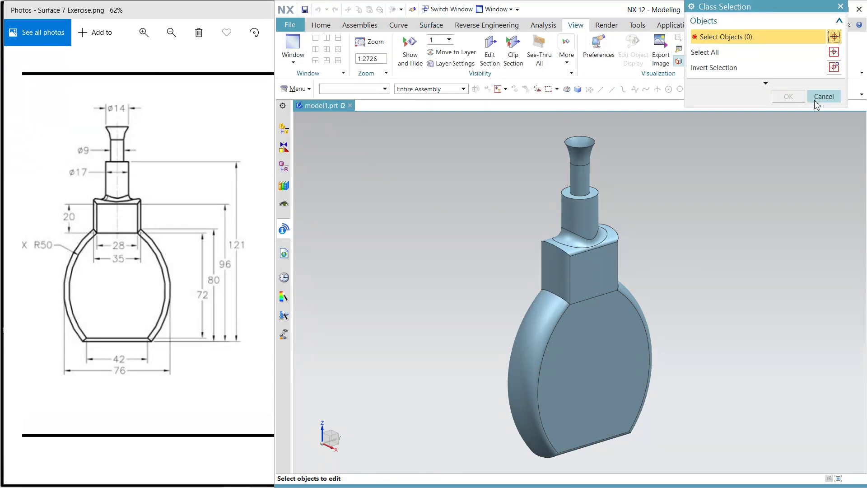
pyautogui.click(823, 96)
pyautogui.click(770, 52)
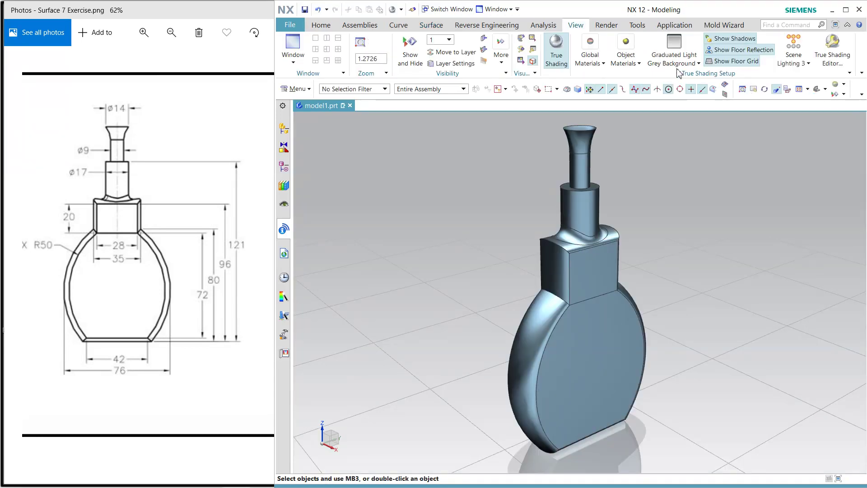
pyautogui.click(591, 57)
pyautogui.click(599, 111)
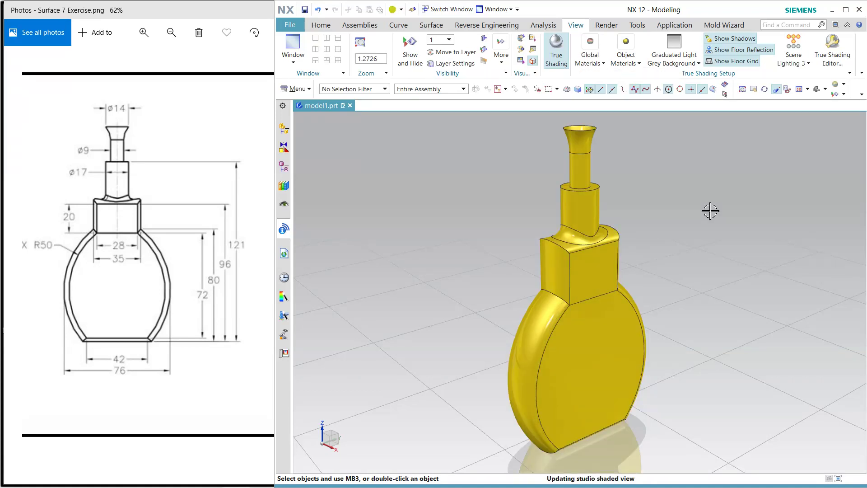